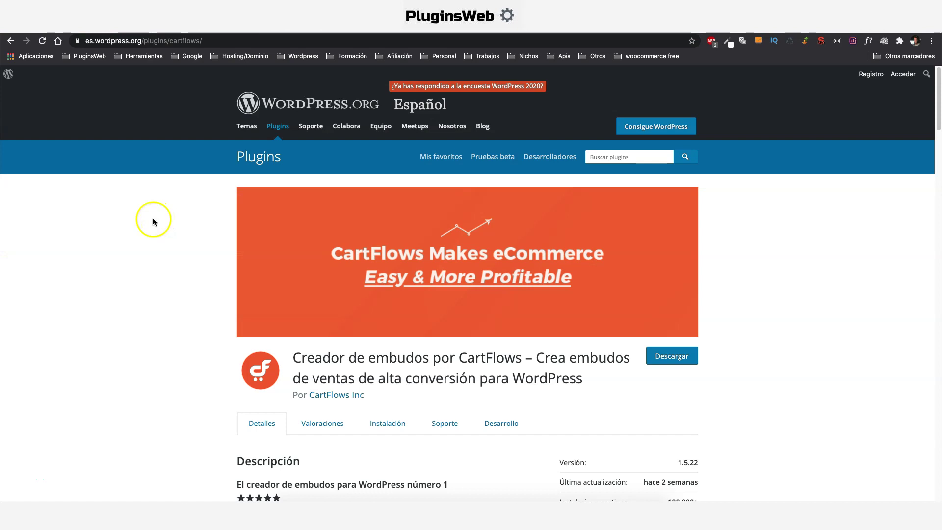
Step: Read the CartFlows plugin page on WordPress.org, covering its description, uses and main features
scroll(206, 252, "down", 2)
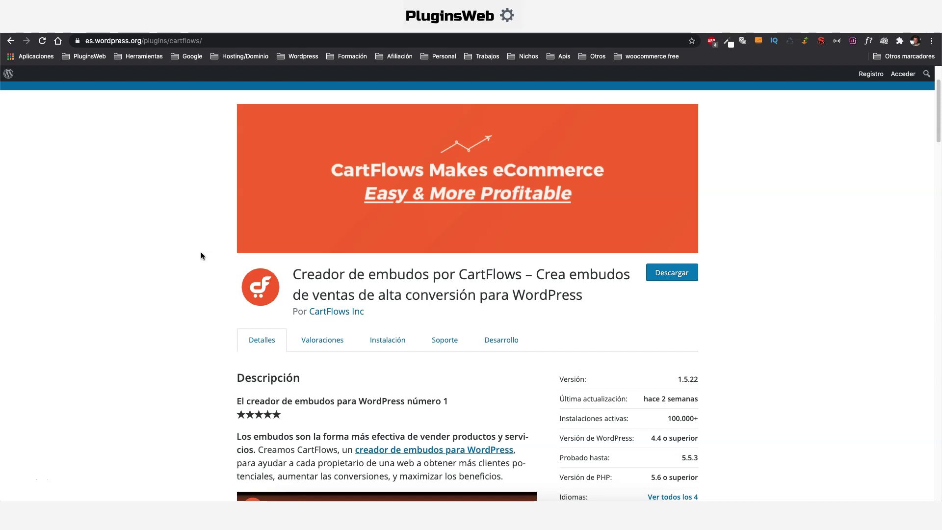
scroll(366, 278, "down", 5)
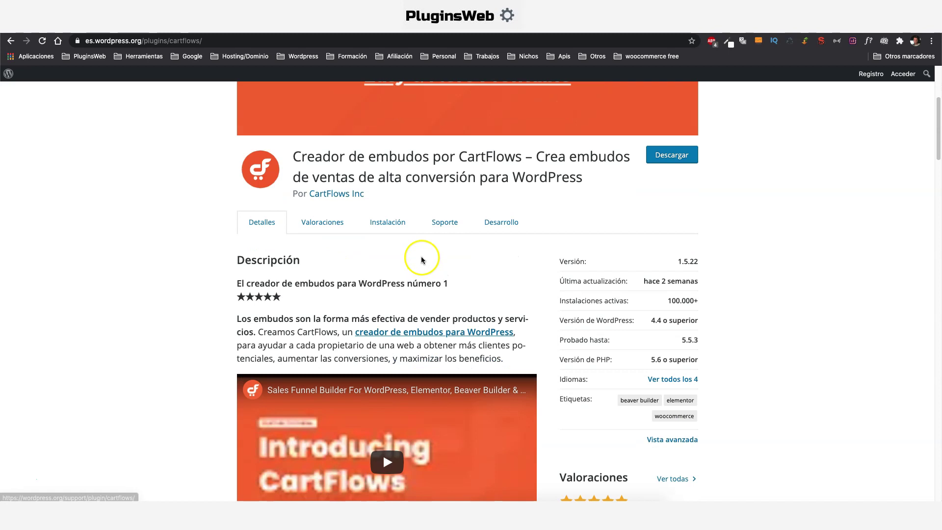
scroll(409, 231, "down", 2)
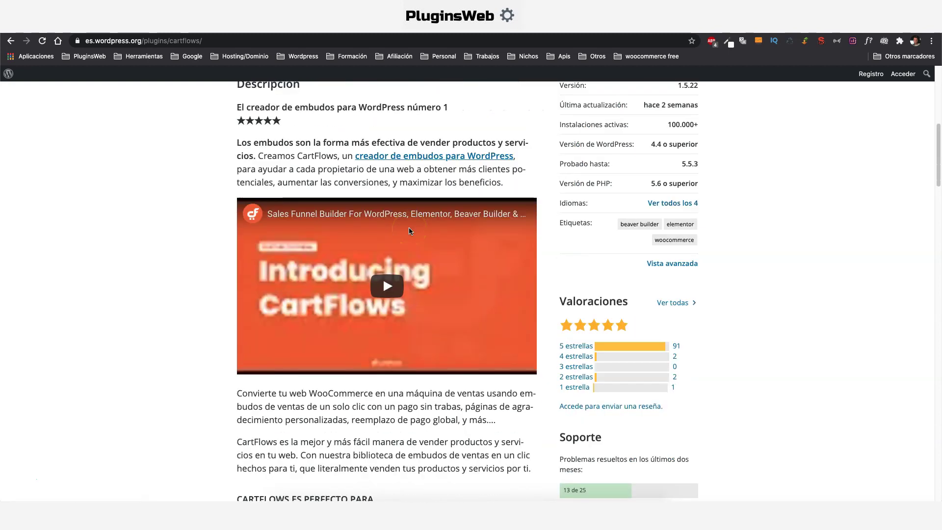
scroll(409, 230, "down", 5)
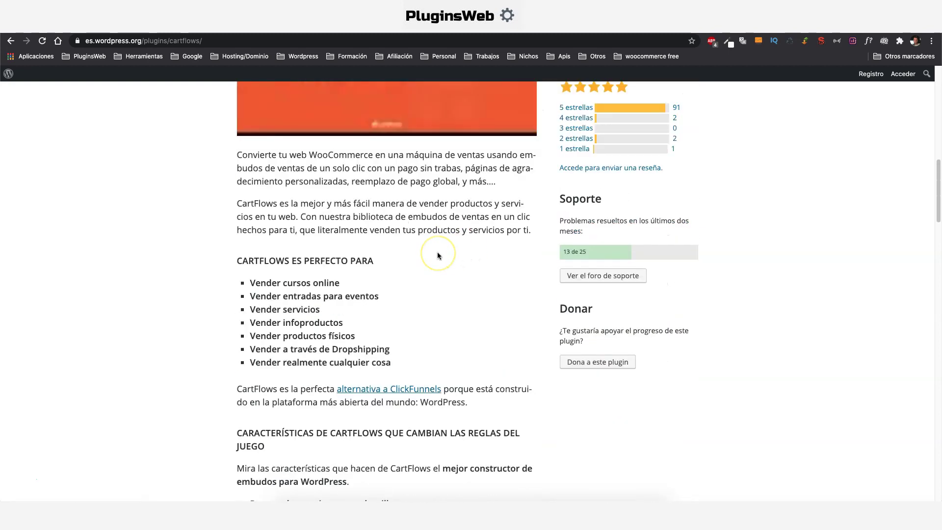
scroll(437, 255, "down", 6)
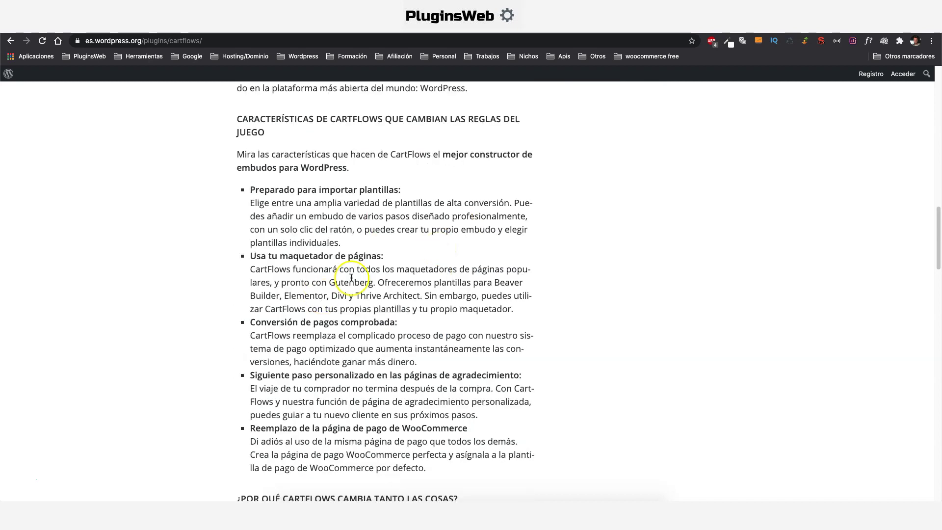
scroll(351, 278, "down", 5)
scroll(357, 241, "up", 8)
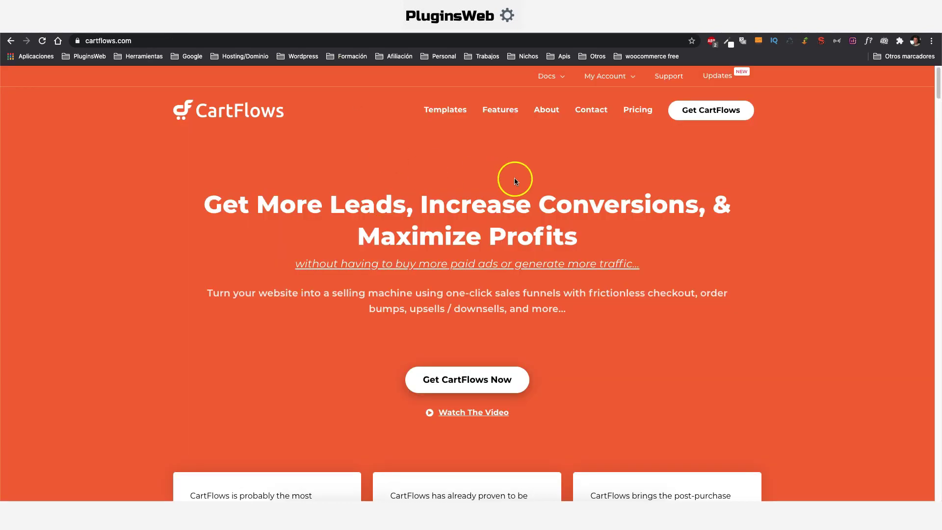
Step: Open the pricing page of the CartFlows website and examine the CartFlows Pro price and included features
left_click(631, 110)
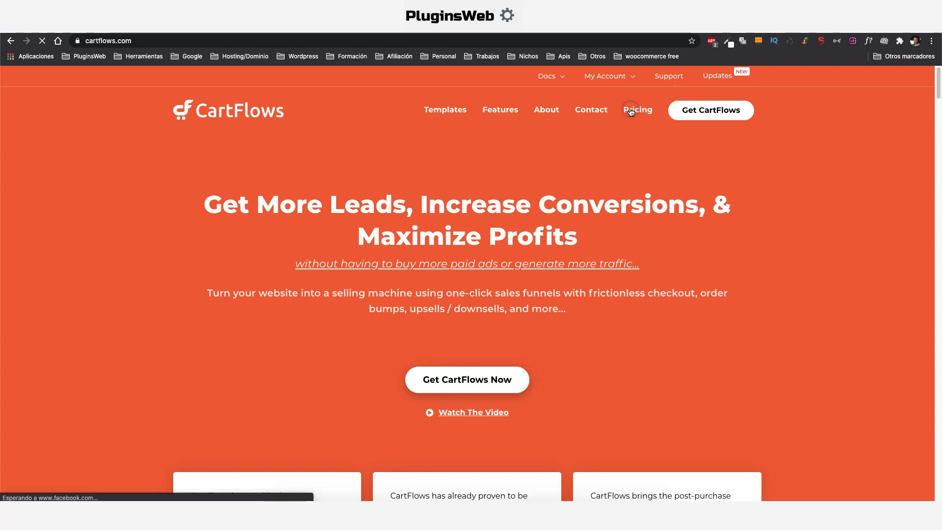
scroll(572, 174, "down", 2)
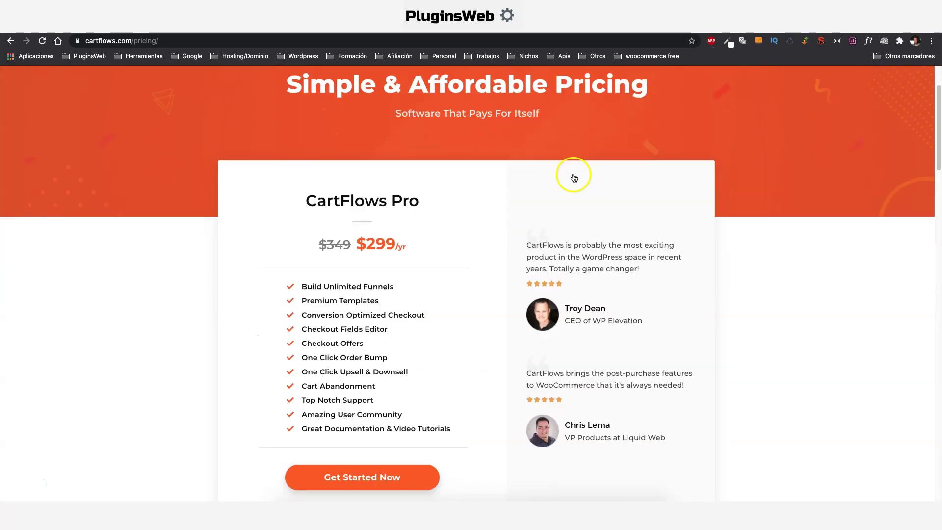
left_click(366, 251)
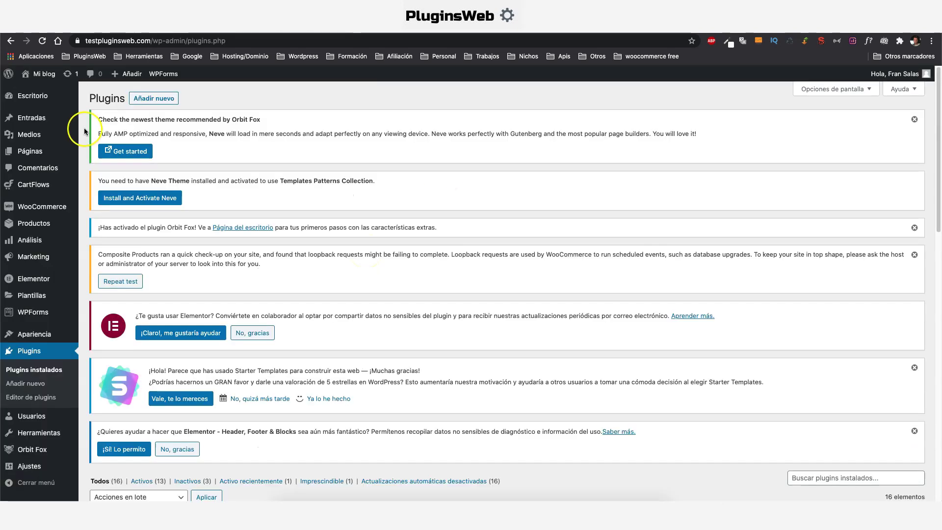
Step: Open the CartFlows plugin's settings from the installed plugins and choose Elementor as the page builder for the templates shown
scroll(84, 130, "down", 6)
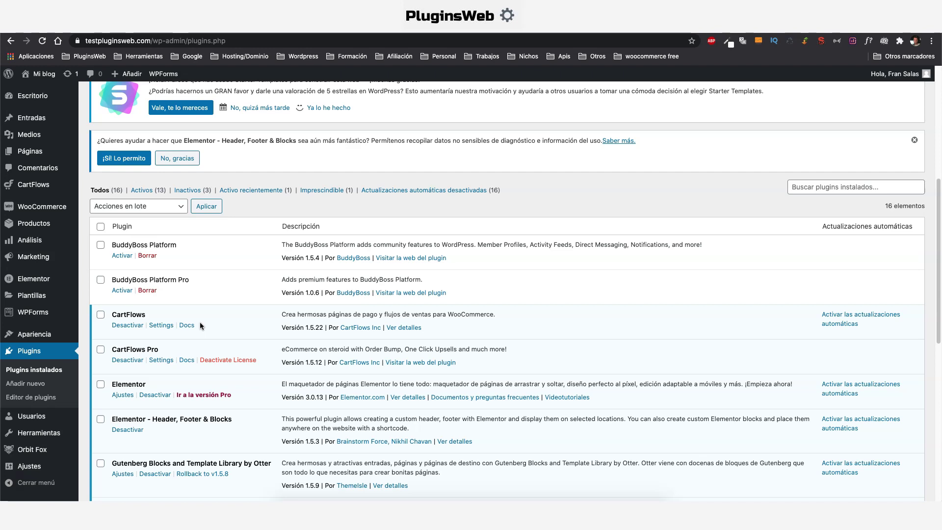
left_click(162, 326)
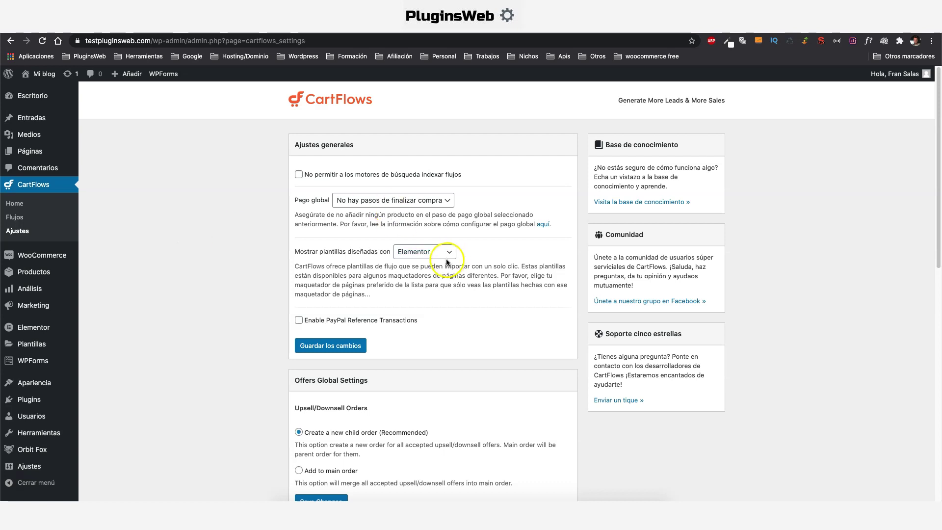
left_click(431, 252)
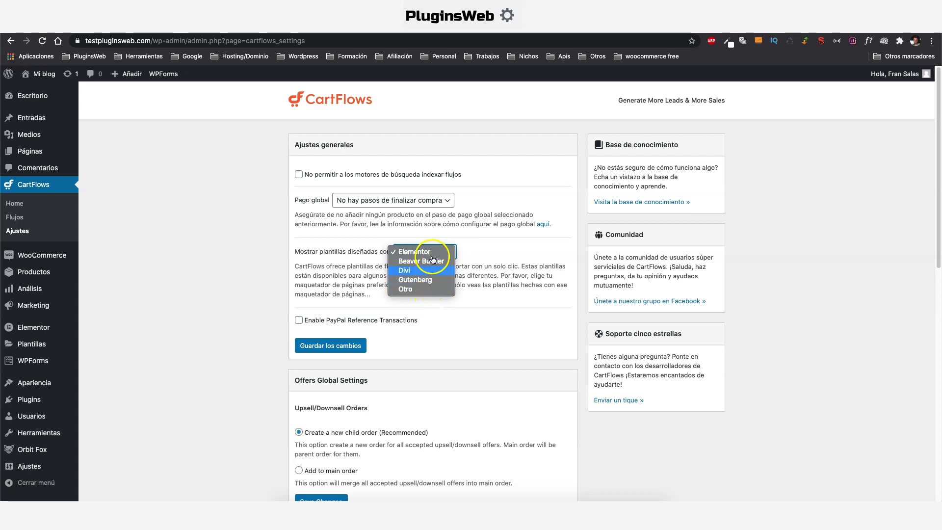
left_click(423, 251)
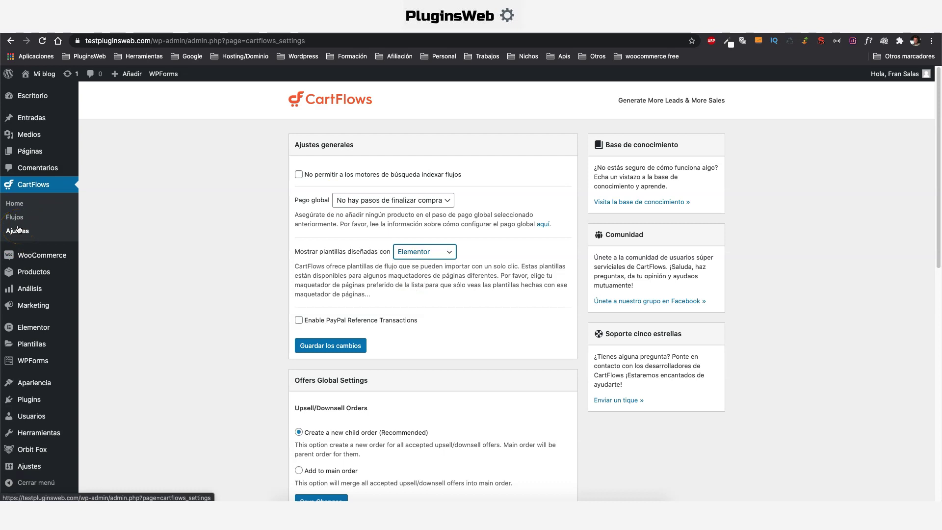
Step: Review the CartFlows settings for upsell/downsell orders, permalinks, the Facebook pixel and Google Analytics tracking
scroll(399, 210, "down", 5)
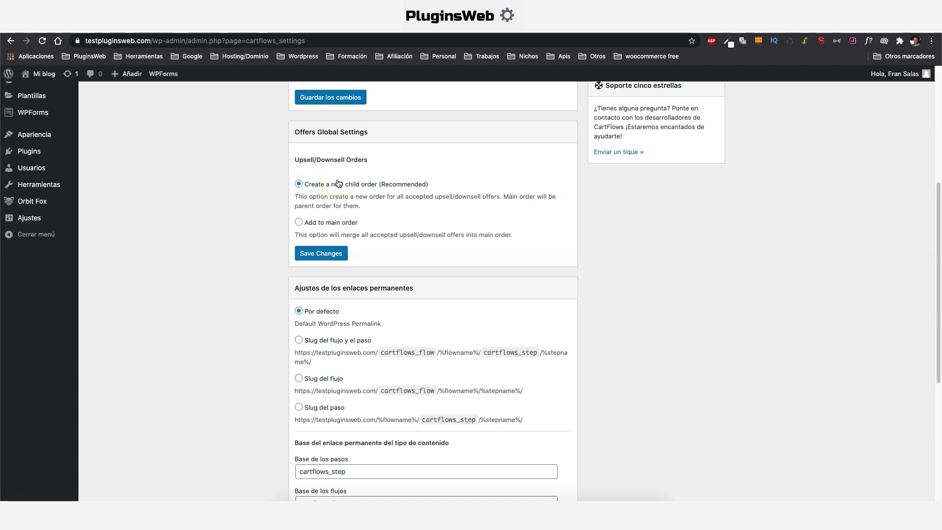
scroll(338, 184, "down", 1)
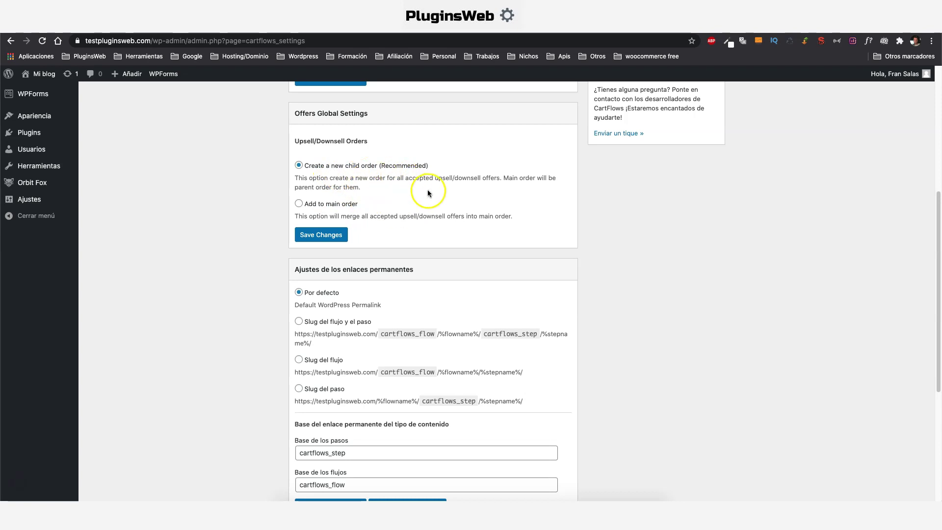
scroll(427, 189, "down", 3)
scroll(316, 243, "down", 1)
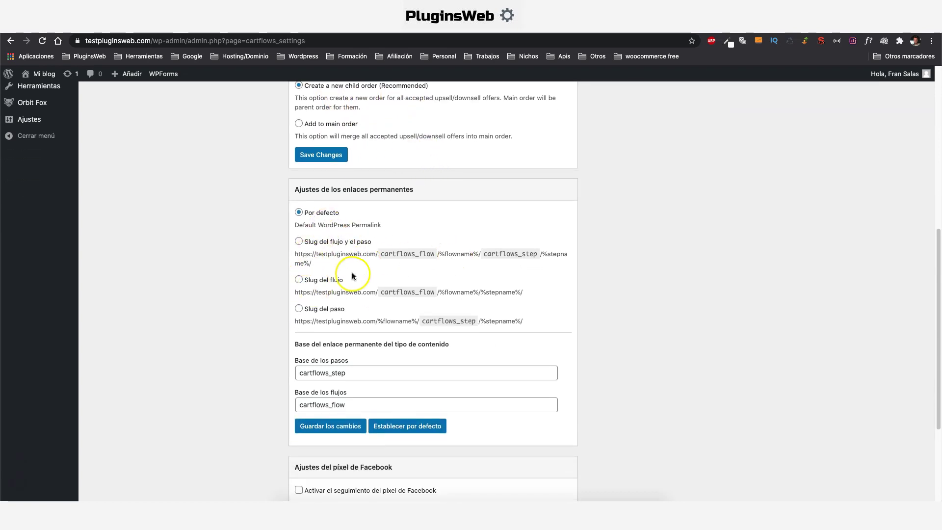
scroll(351, 272, "down", 1)
double_click(347, 351)
triple_click(401, 268)
triple_click(401, 276)
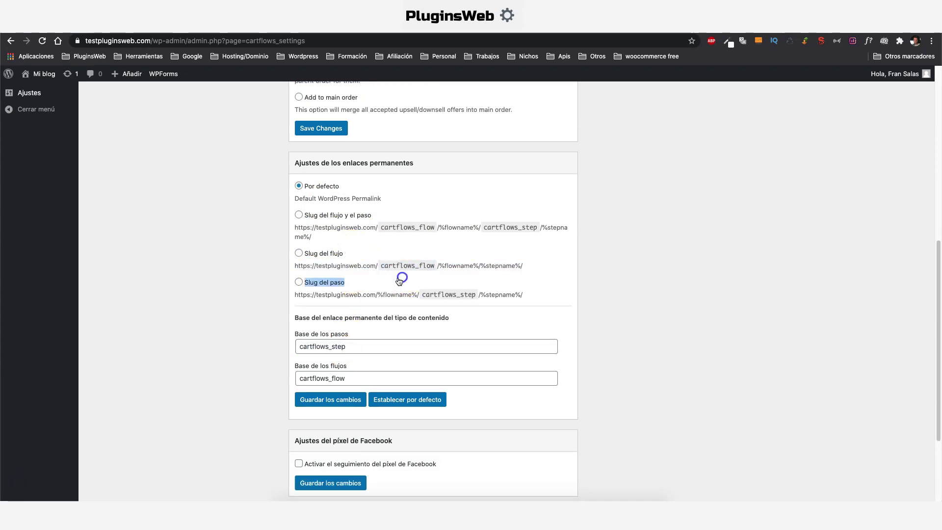
scroll(387, 299, "down", 1)
scroll(373, 319, "down", 2)
scroll(314, 356, "down", 1)
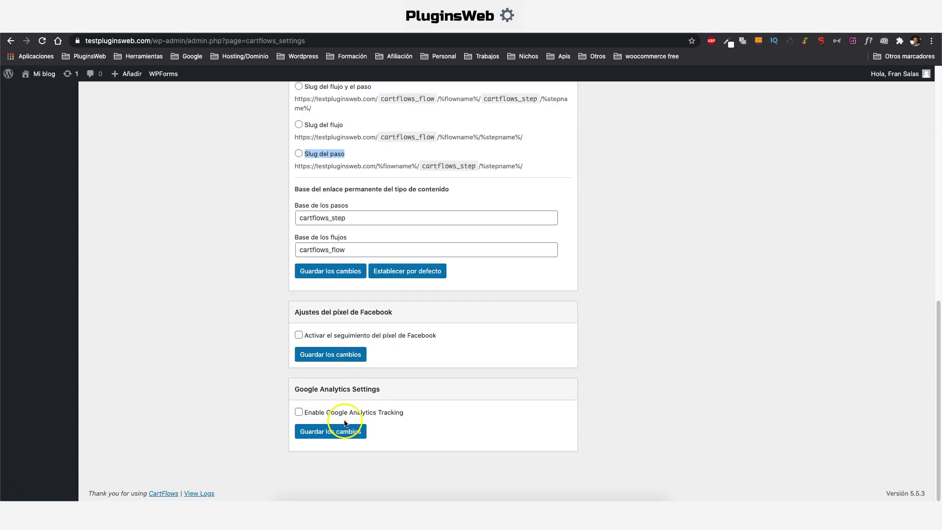
scroll(339, 415, "up", 10)
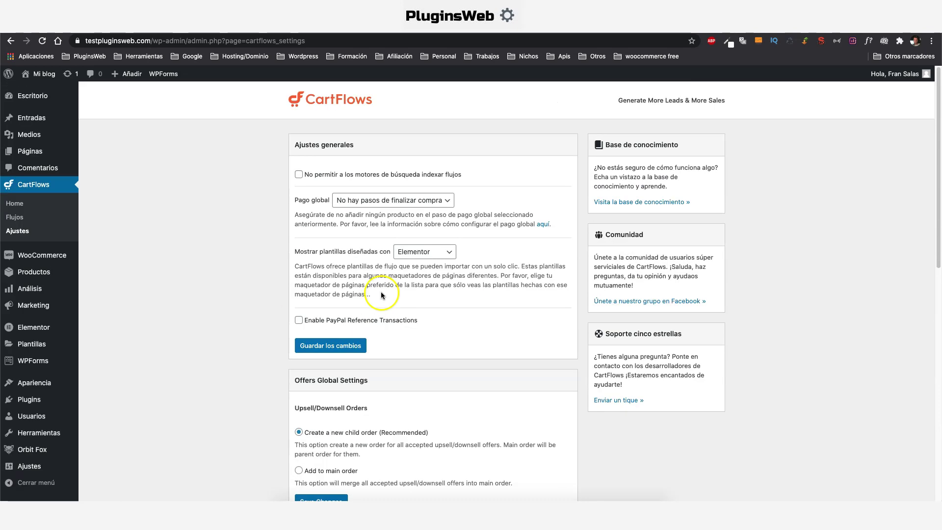
Step: Start adding a new flow in CartFlows and browse the ready-made templates in the flow library
left_click(15, 217)
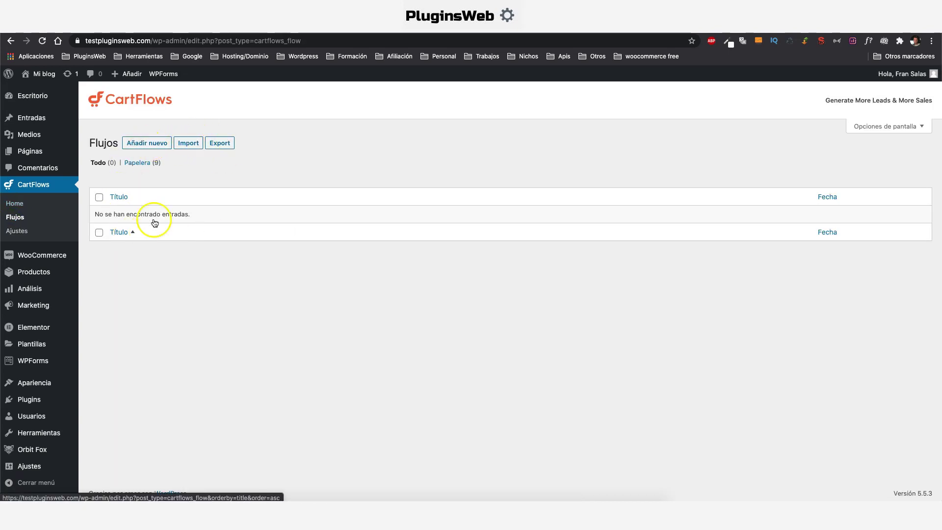
left_click(155, 144)
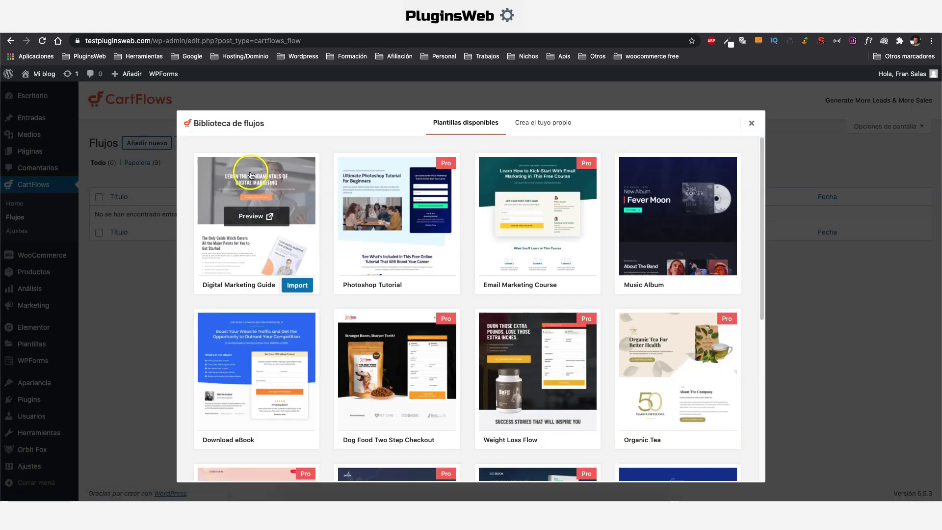
scroll(399, 210, "down", 1)
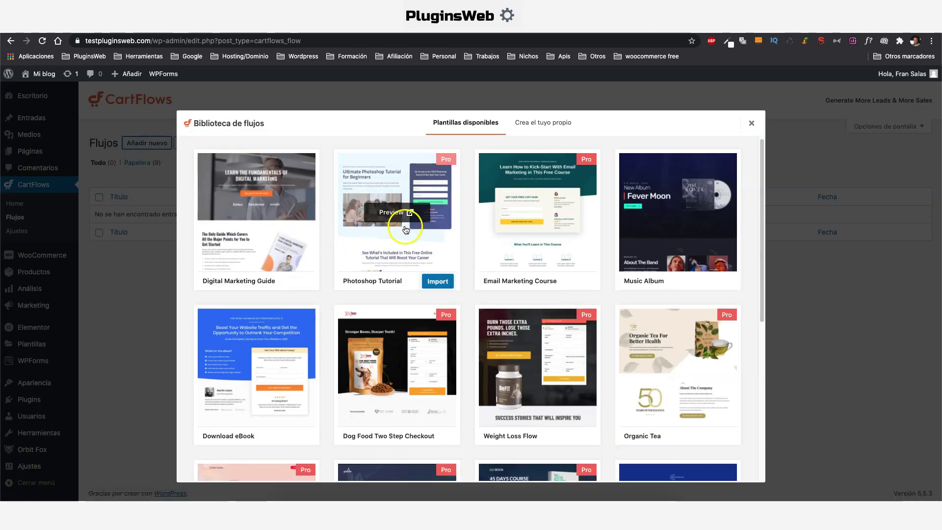
mouse_move(531, 238)
scroll(531, 238, "down", 2)
mouse_move(437, 300)
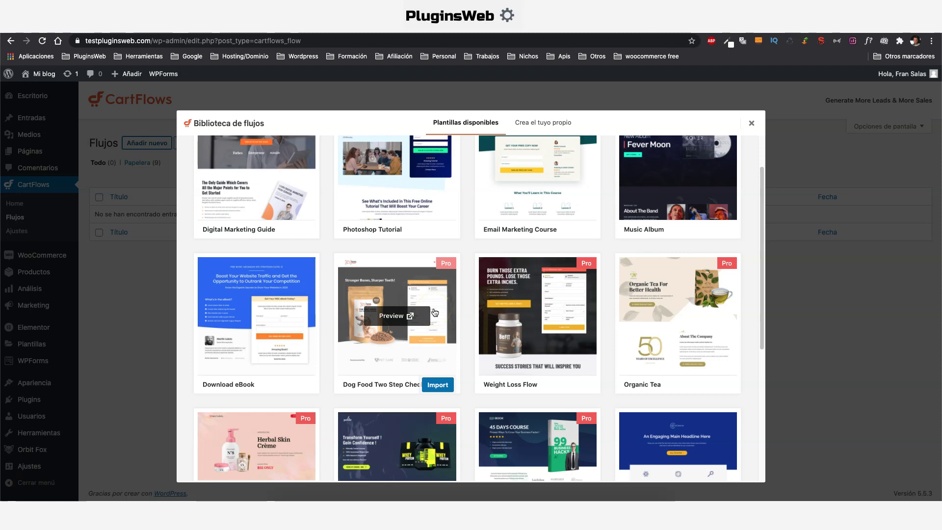
scroll(473, 275, "down", 6)
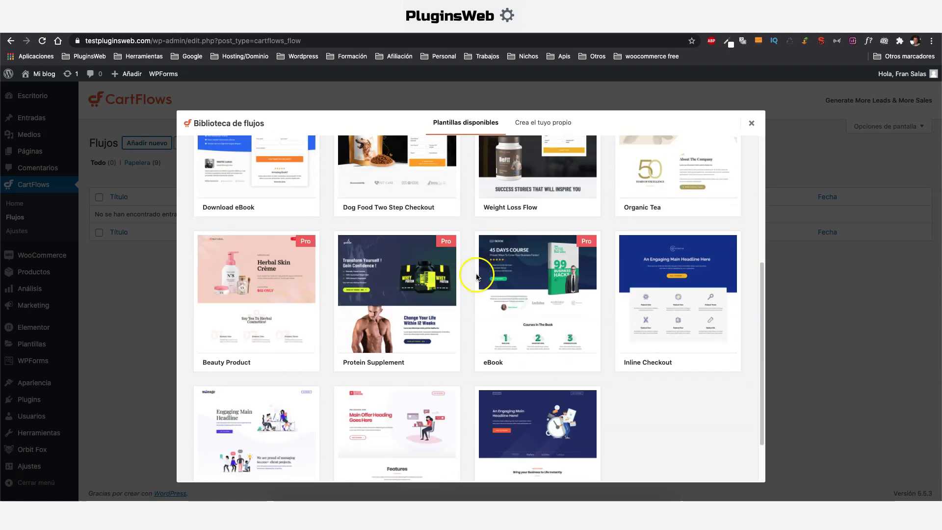
Step: Preview the Beauty Product template's Landing, Checkout, Upsell, Downsell and Thank You pages, and import the template as a new flow
left_click(260, 293)
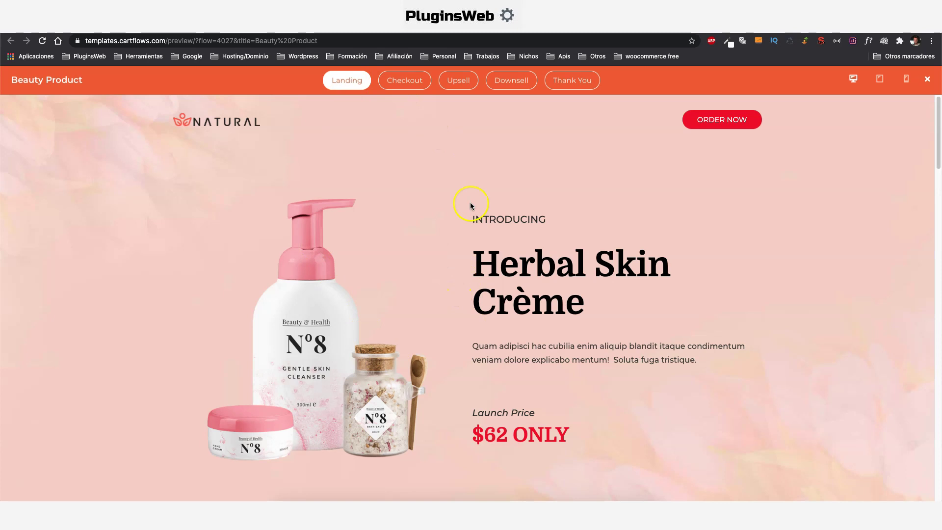
left_click(401, 82)
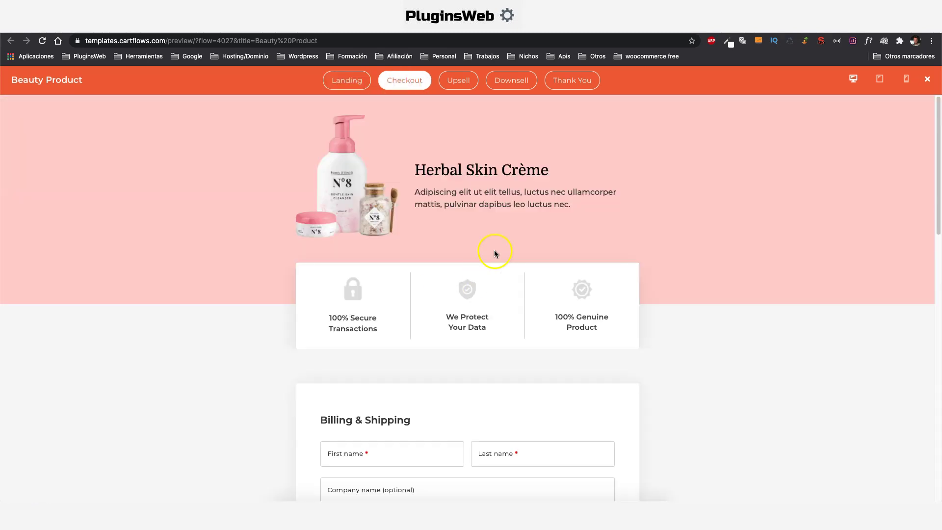
left_click(457, 83)
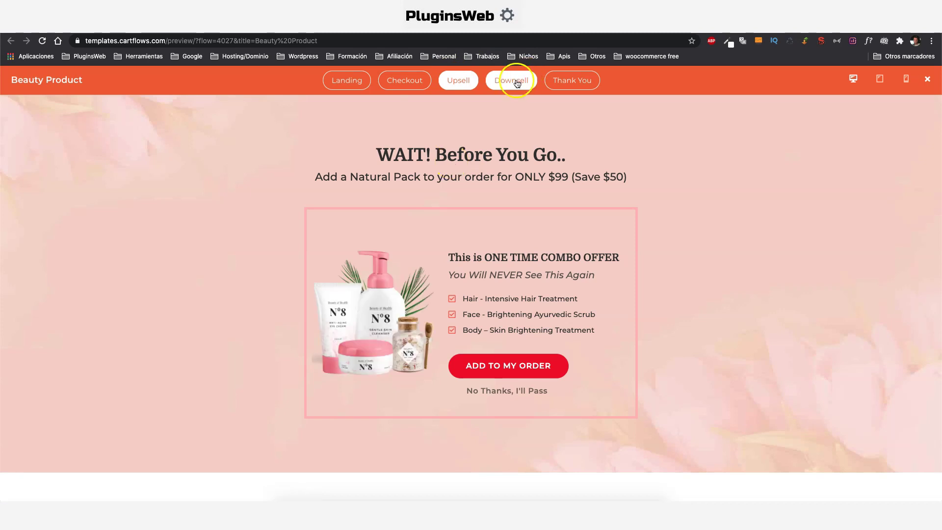
left_click(517, 82)
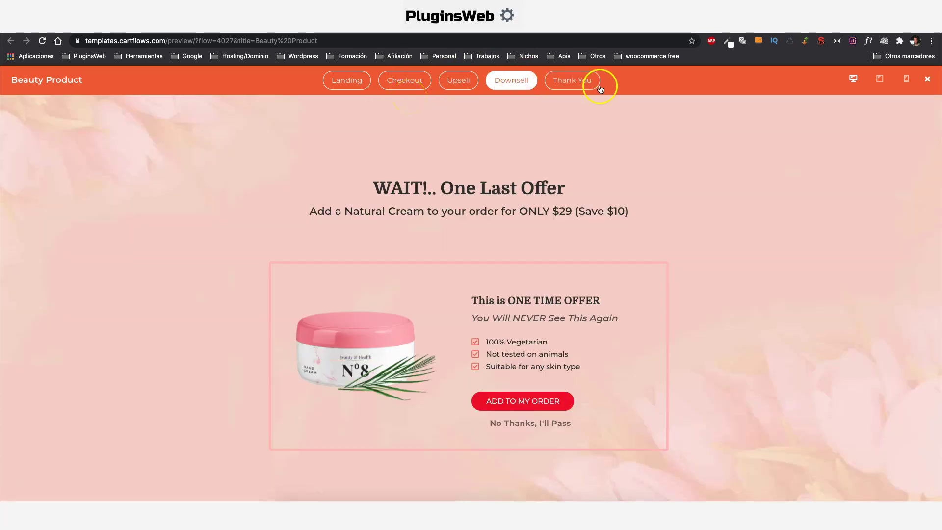
left_click(563, 82)
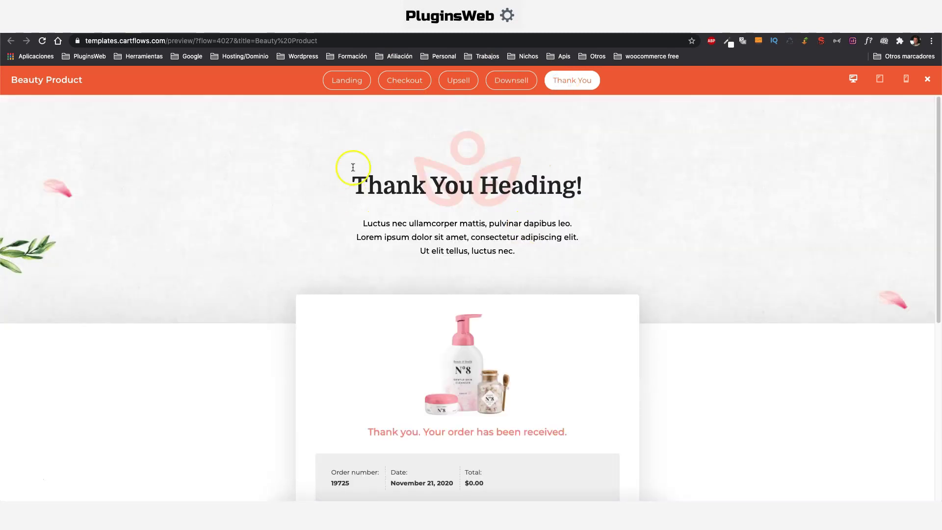
key("ctrl+w")
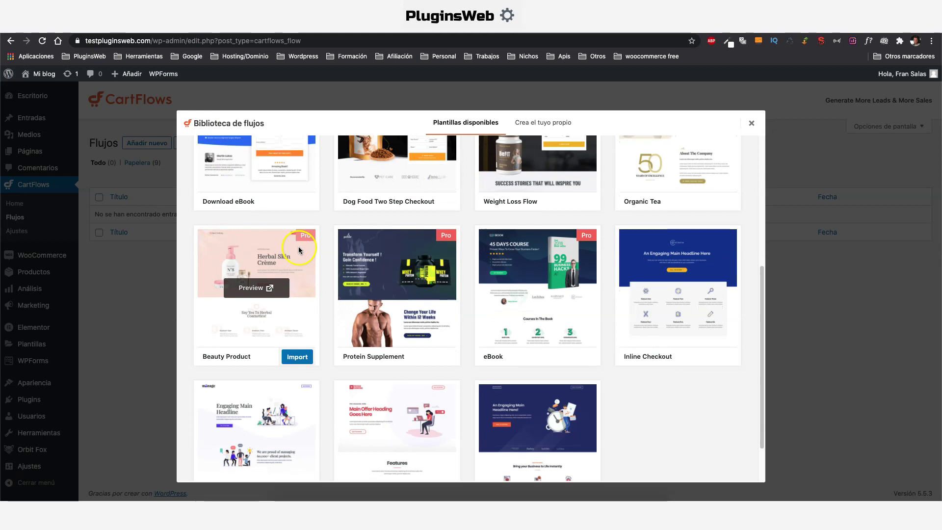
left_click(295, 358)
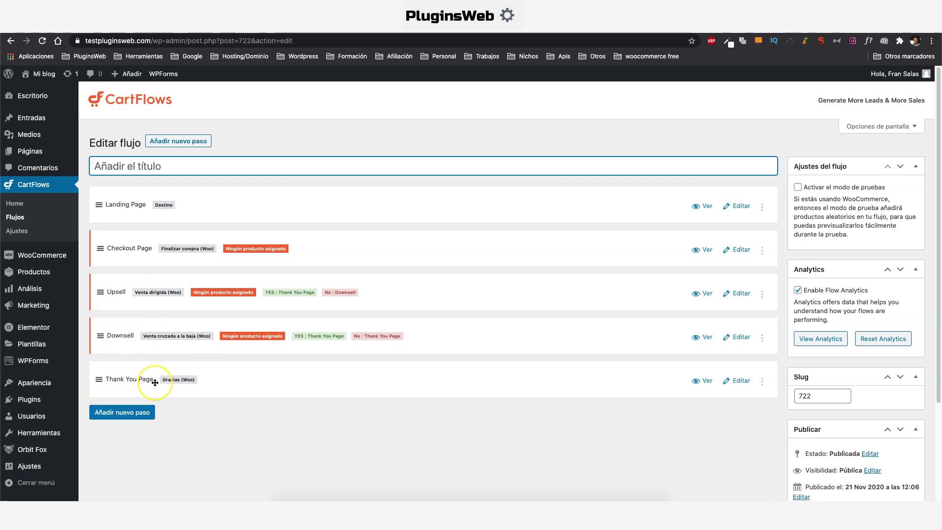
Step: Look at the landing page templates offered for adding a new step to the flow, and close the step library
left_click(116, 412)
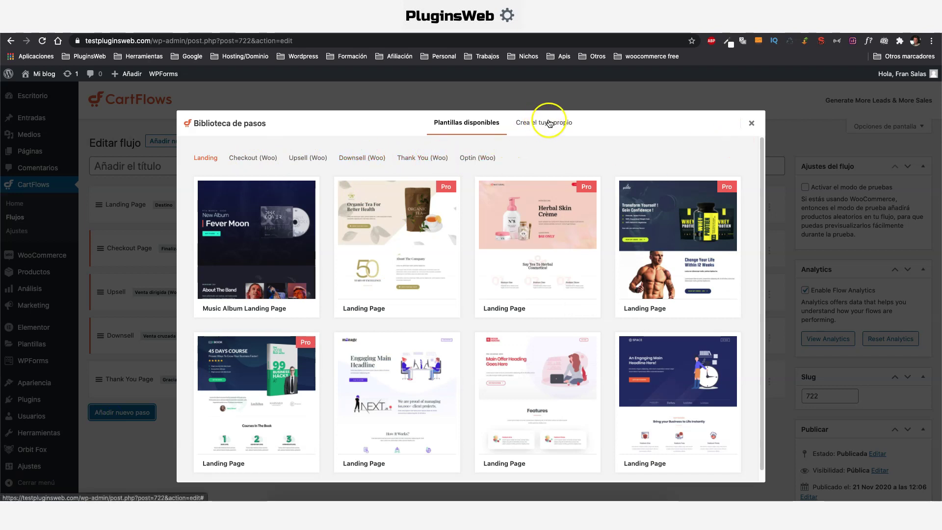
mouse_move(402, 236)
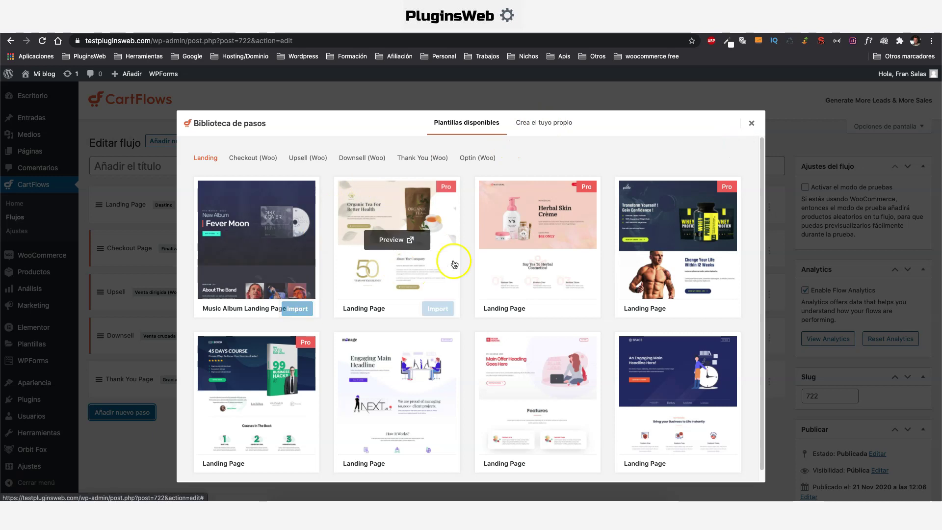
left_click(751, 123)
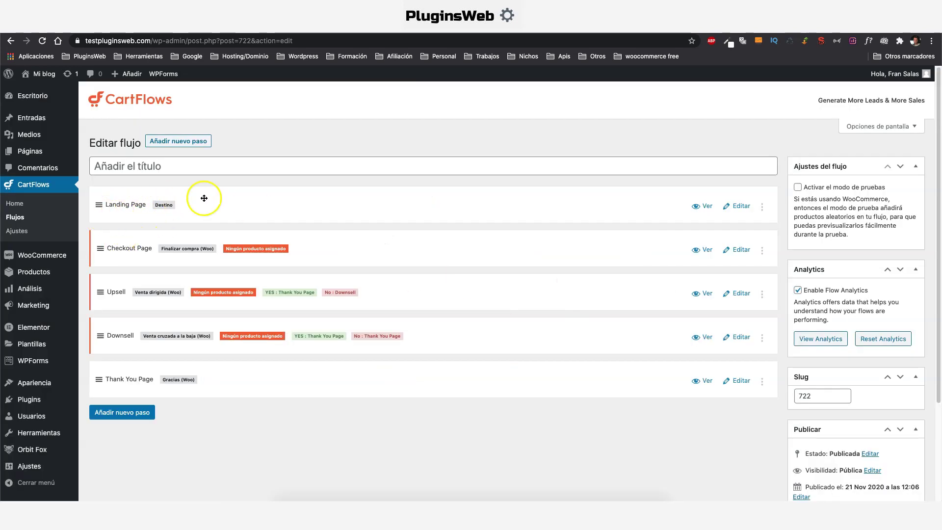
Step: Open the Landing Page step in the Elementor editor and look through its hero, features and testimonials sections
left_click(742, 210)
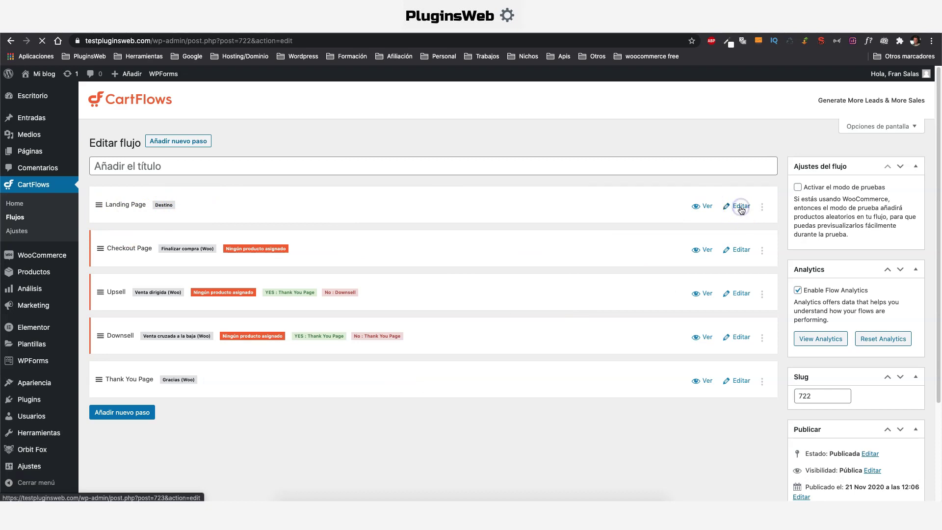
left_click(413, 253)
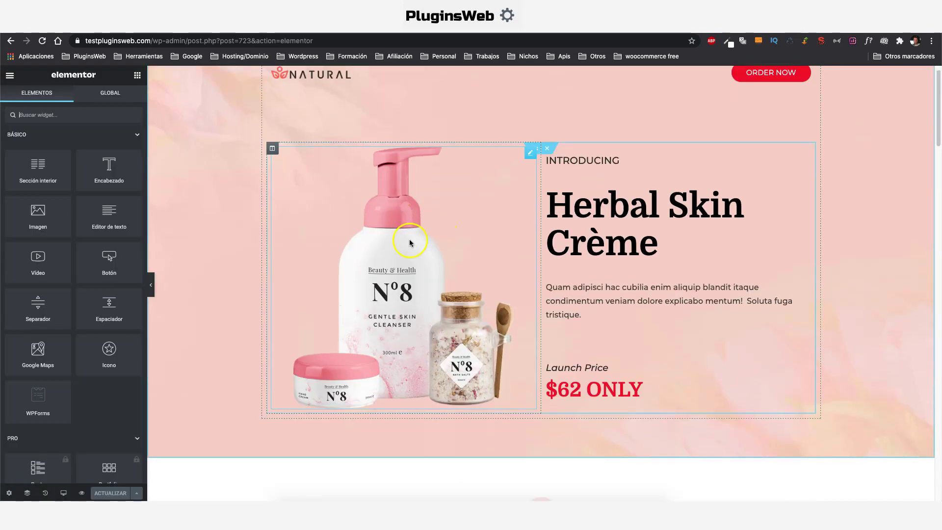
left_click(400, 244)
scroll(584, 213, "down", 1)
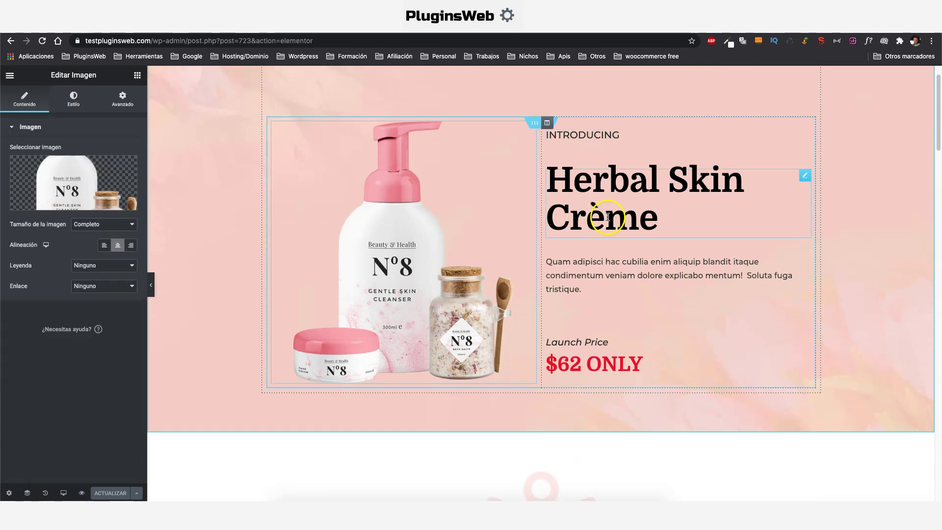
scroll(609, 221, "down", 1)
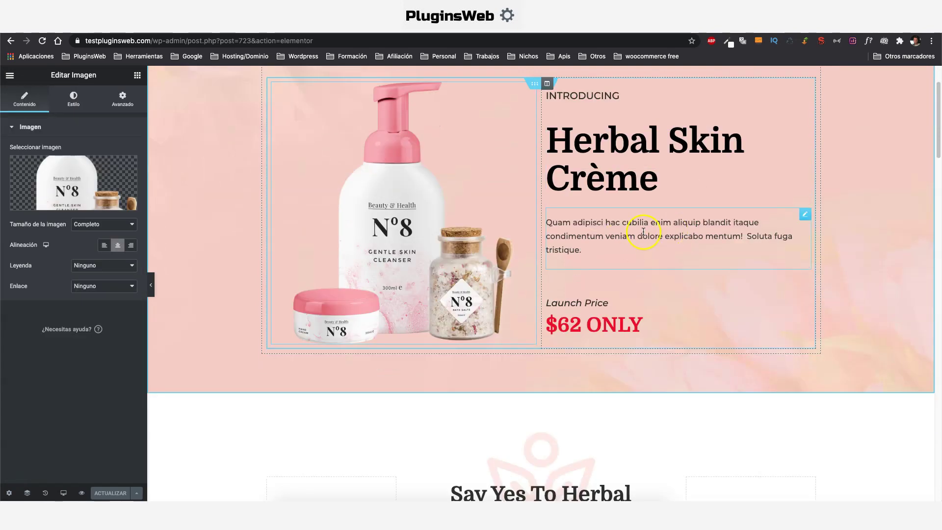
scroll(611, 265, "down", 1)
scroll(613, 263, "down", 3)
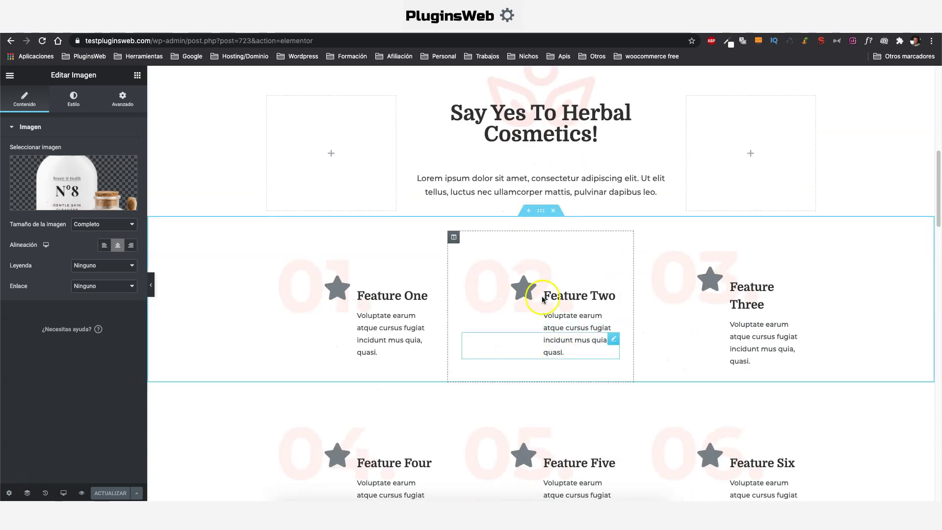
scroll(580, 244, "down", 5)
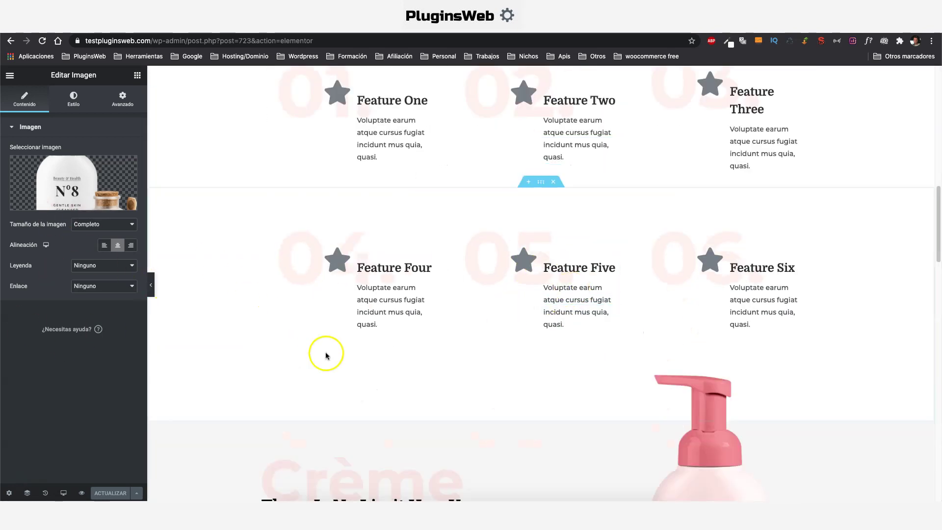
scroll(538, 236, "down", 6)
scroll(507, 308, "down", 5)
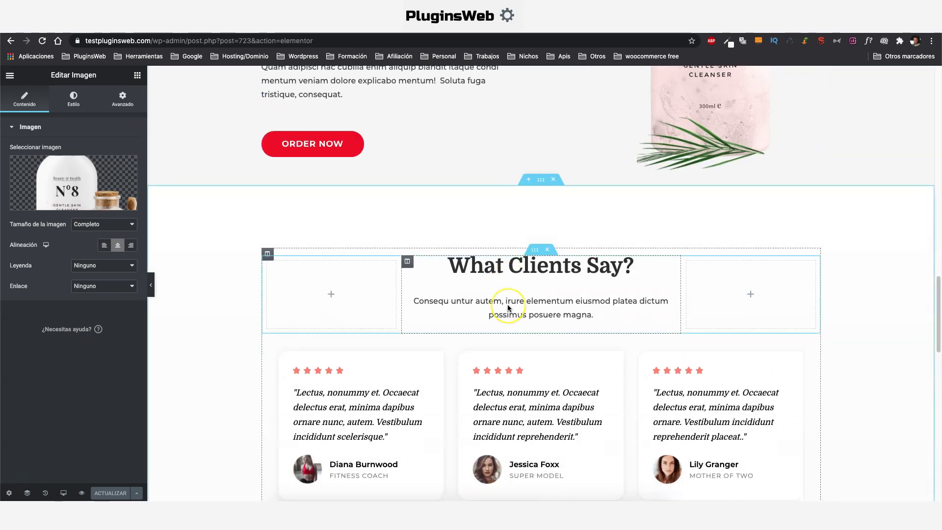
scroll(508, 307, "up", 9)
scroll(507, 308, "up", 15)
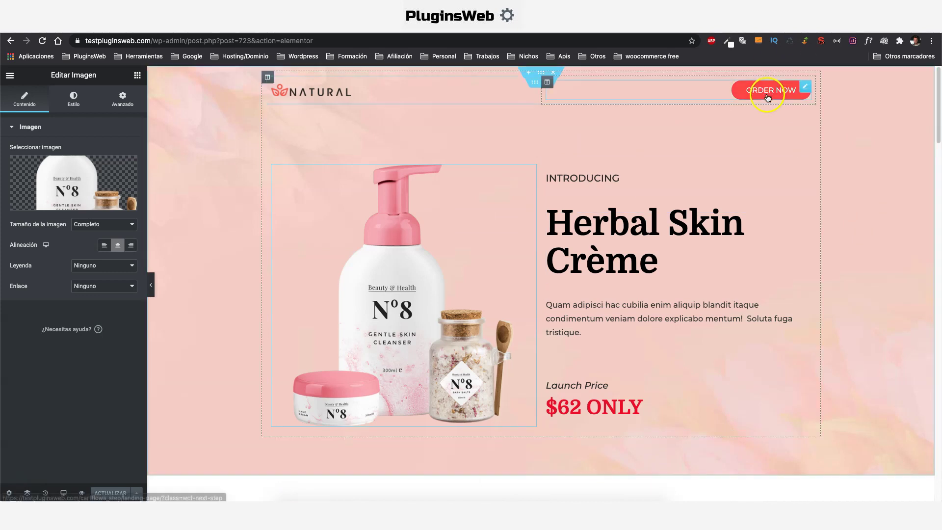
Step: Examine the next-step link set on the header and closing-section Order Now buttons, and exit the page editor to the dashboard
left_click(771, 90)
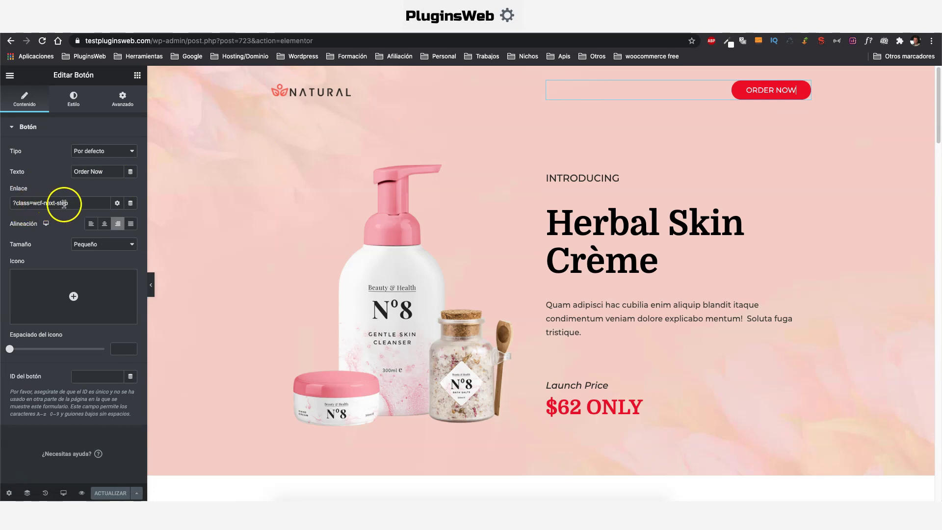
left_click(785, 92)
left_click_drag(57, 203, 77, 202)
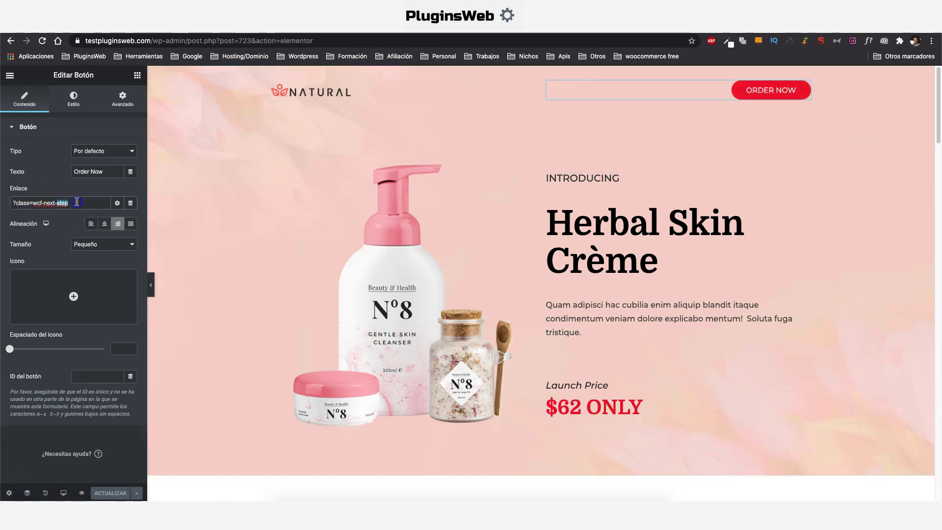
scroll(320, 257, "down", 20)
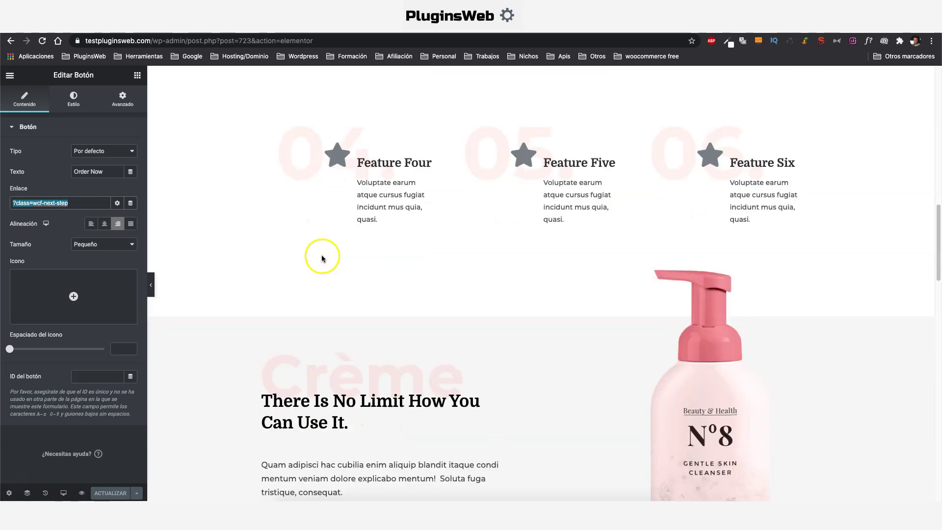
scroll(493, 274, "down", 12)
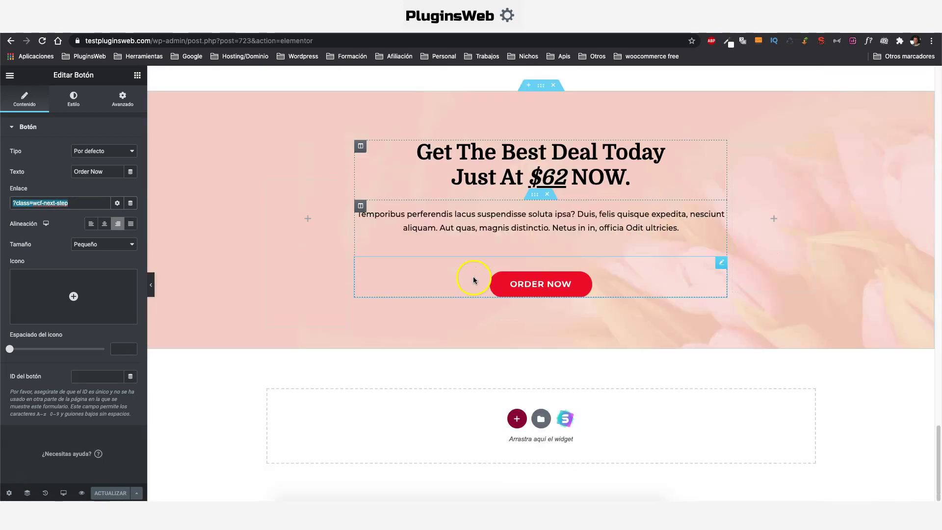
left_click(535, 282)
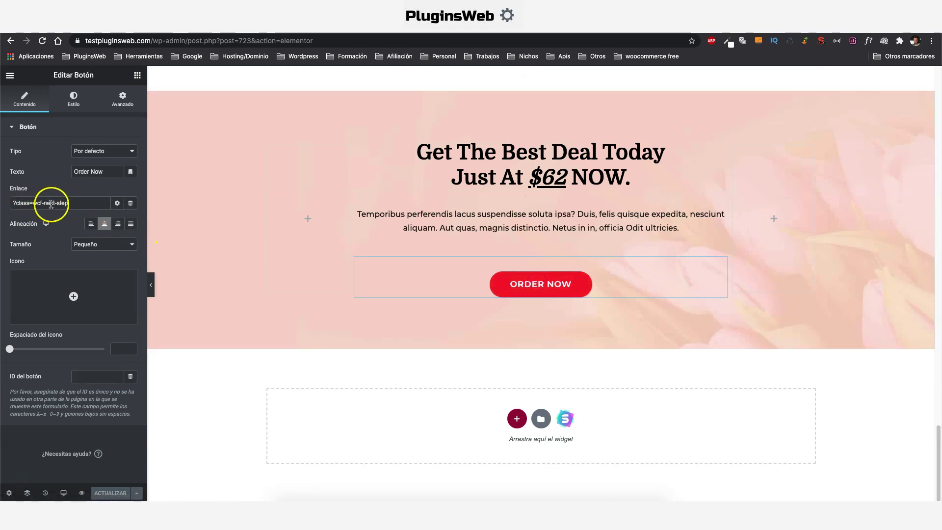
scroll(363, 294, "up", 15)
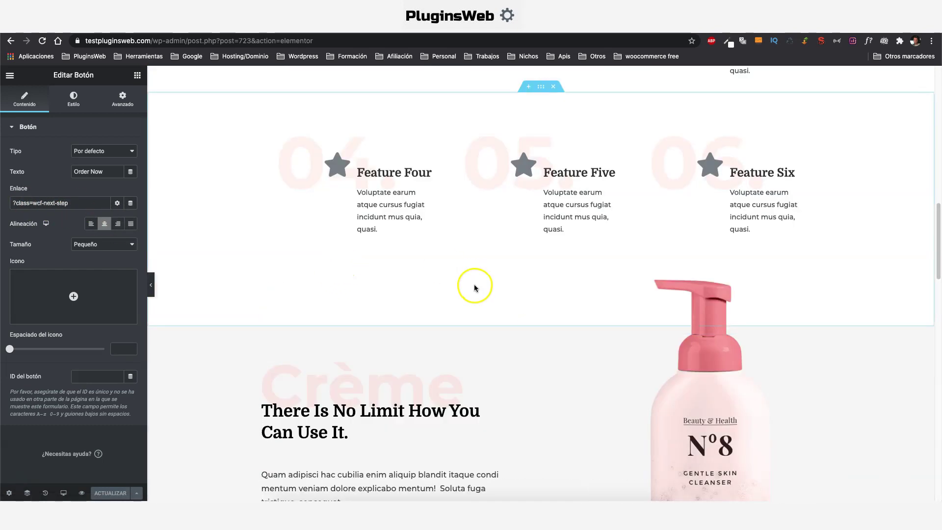
scroll(475, 287, "up", 10)
left_click(9, 75)
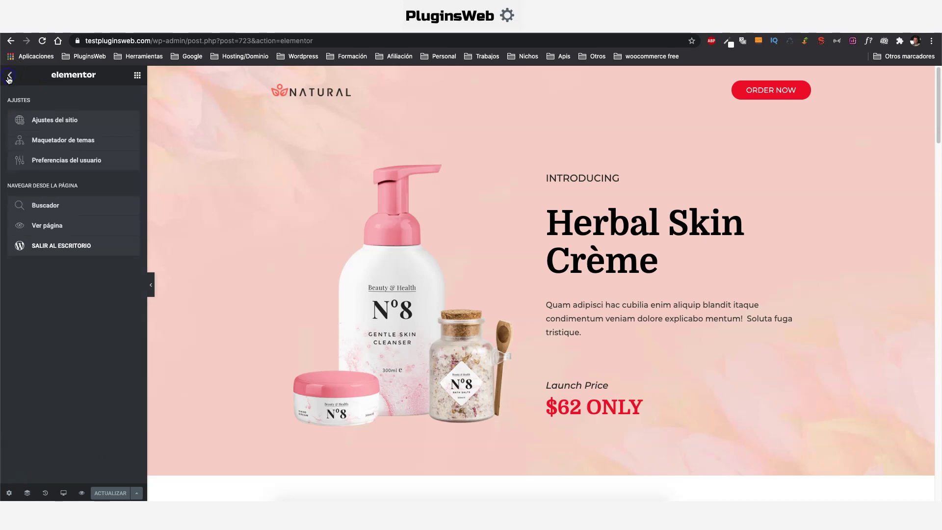
left_click(42, 245)
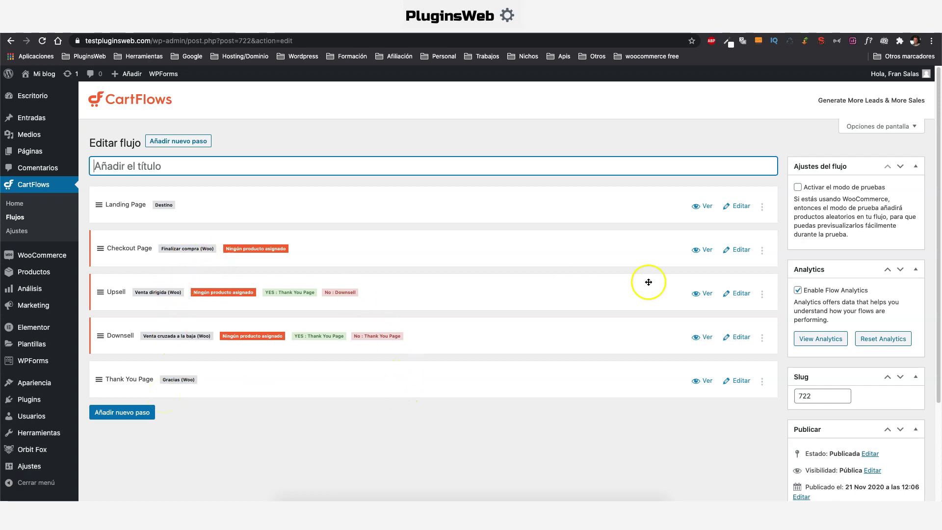
Step: Open the Checkout Page step for editing and assign Wrinkle Cream (#313) as its checkout product
left_click(739, 253)
scroll(411, 294, "down", 5)
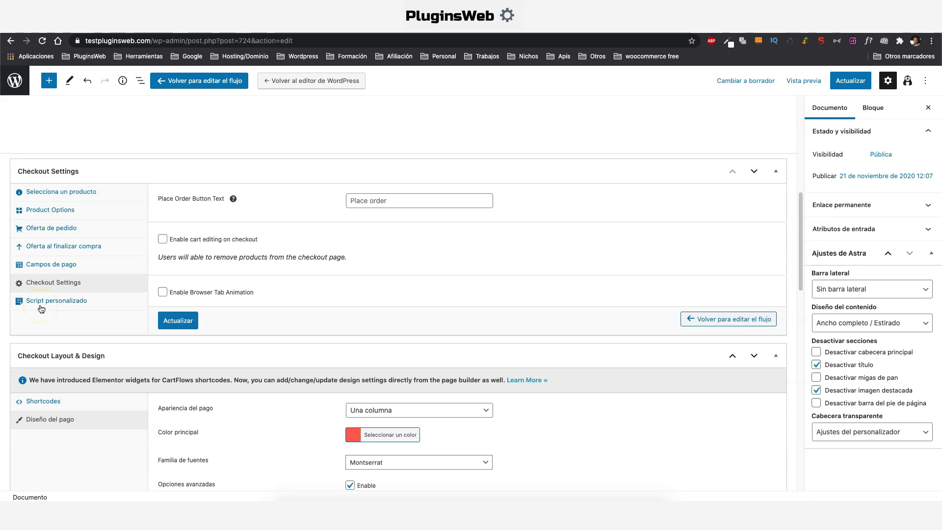
left_click(60, 192)
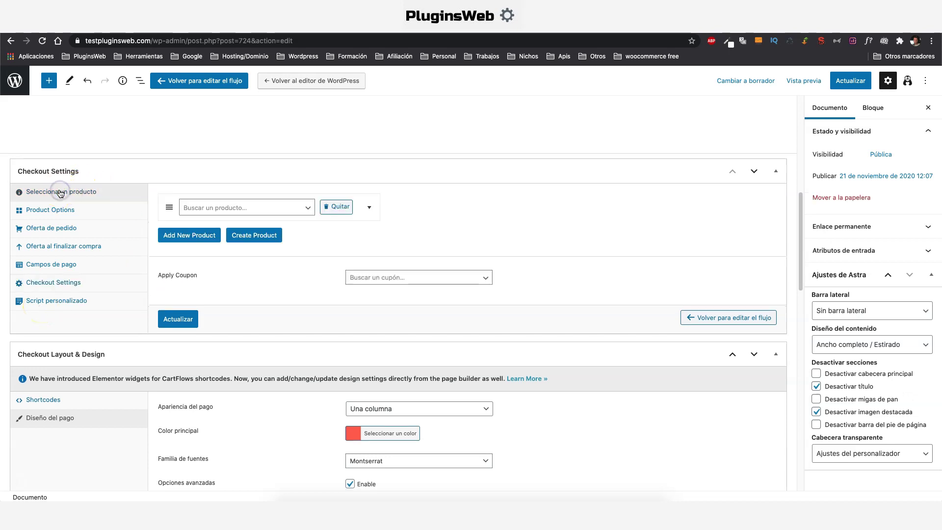
left_click(309, 208)
type("cream")
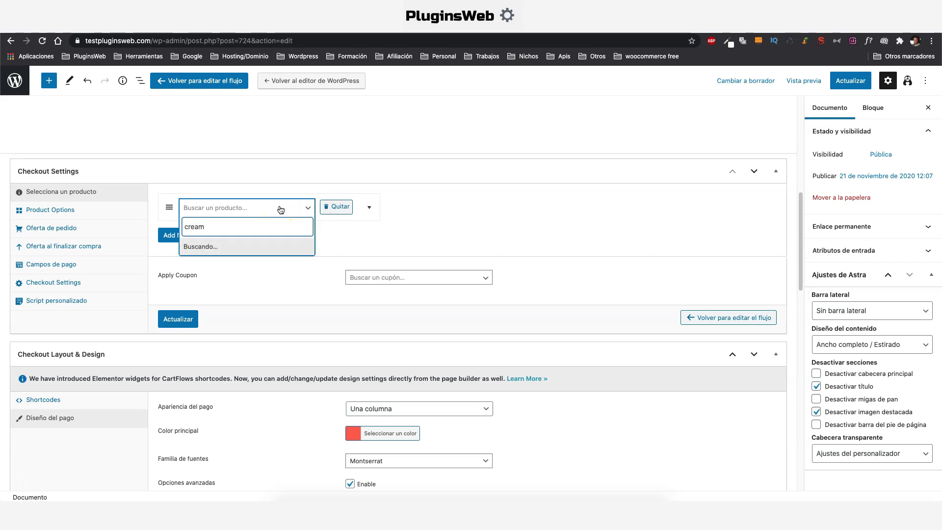
left_click(213, 251)
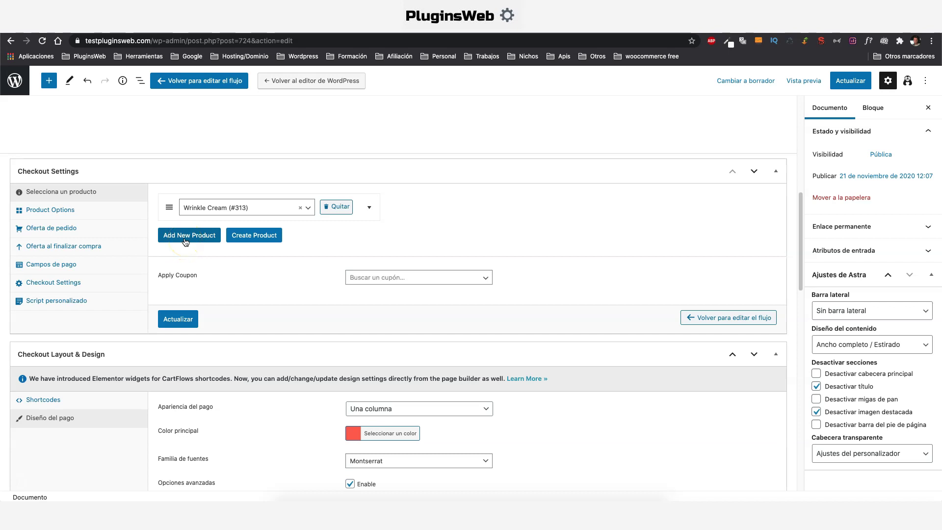
Step: Look over the form for creating a new WooCommerce product from the checkout settings, and close it
left_click(260, 236)
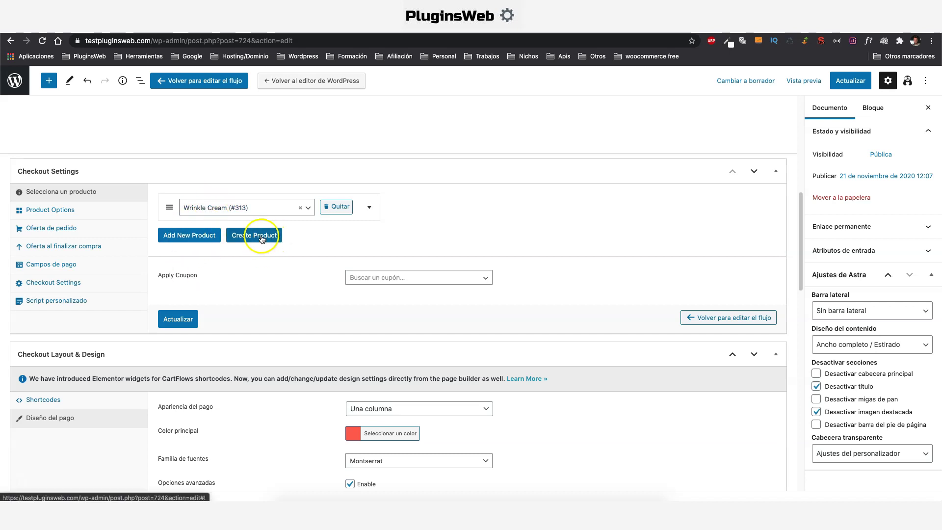
left_click(268, 239)
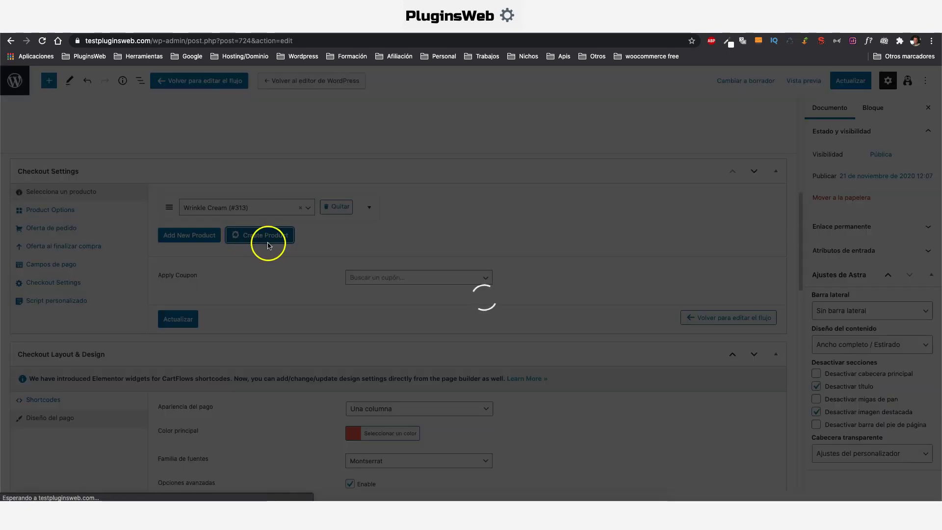
scroll(464, 234, "down", 10)
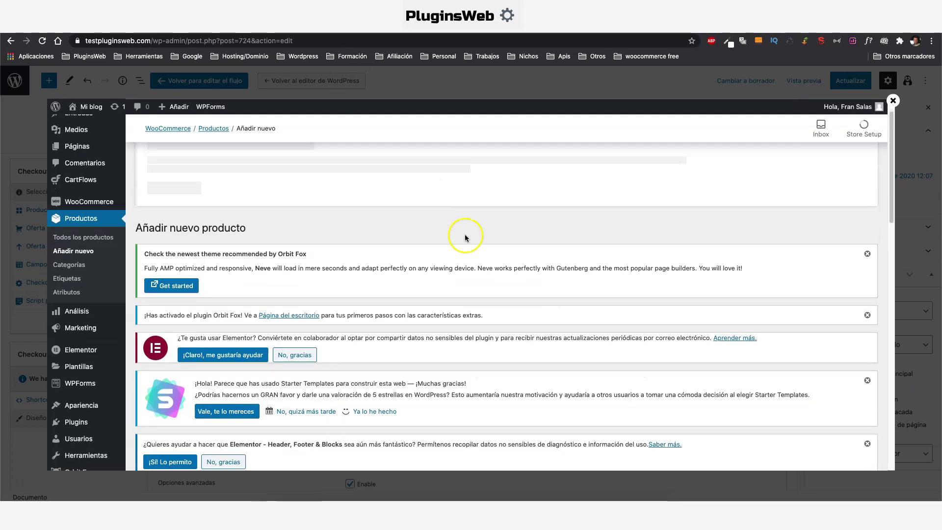
scroll(462, 340, "down", 8)
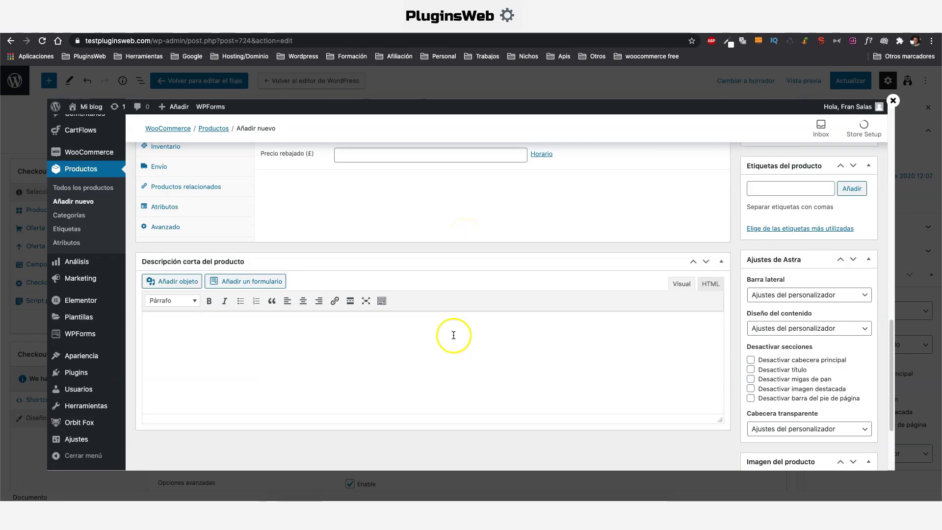
scroll(370, 332, "up", 15)
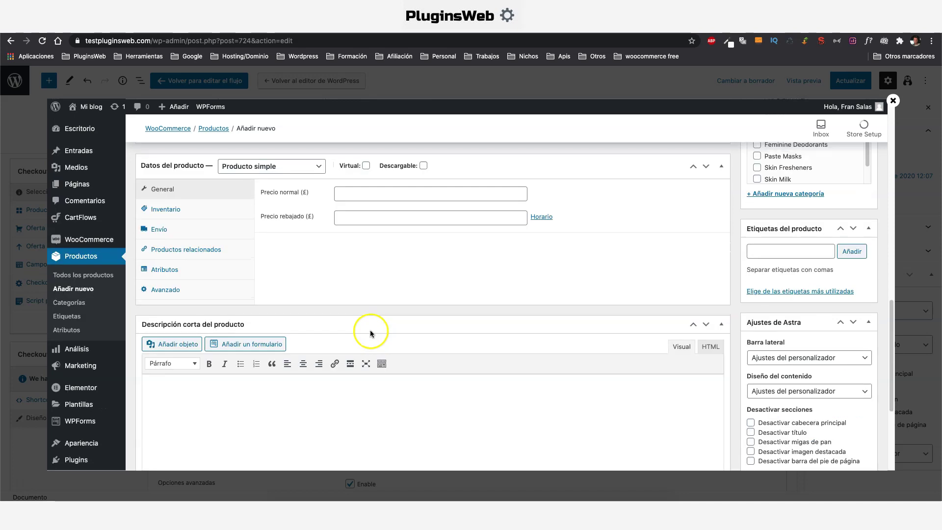
left_click(894, 101)
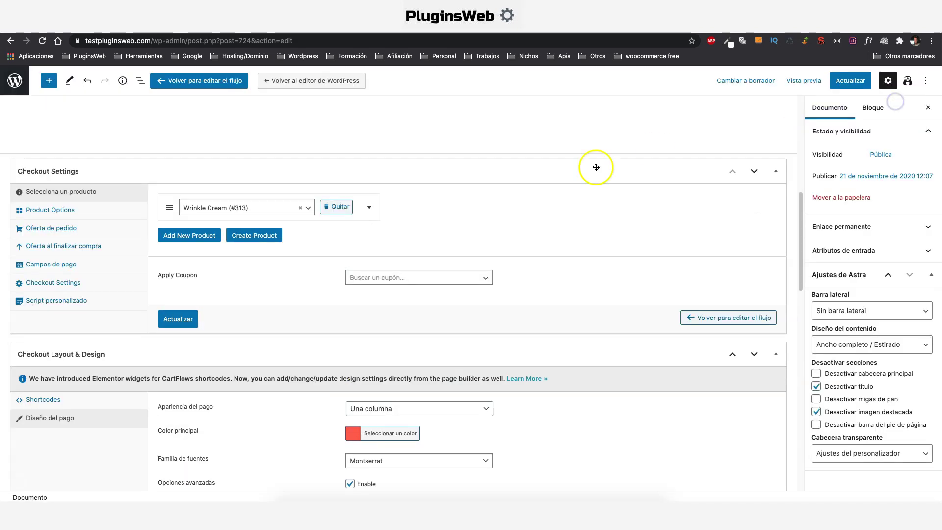
Step: Check the checkout coupon option without applying one, save the Checkout Page step and return to the flow
left_click(381, 277)
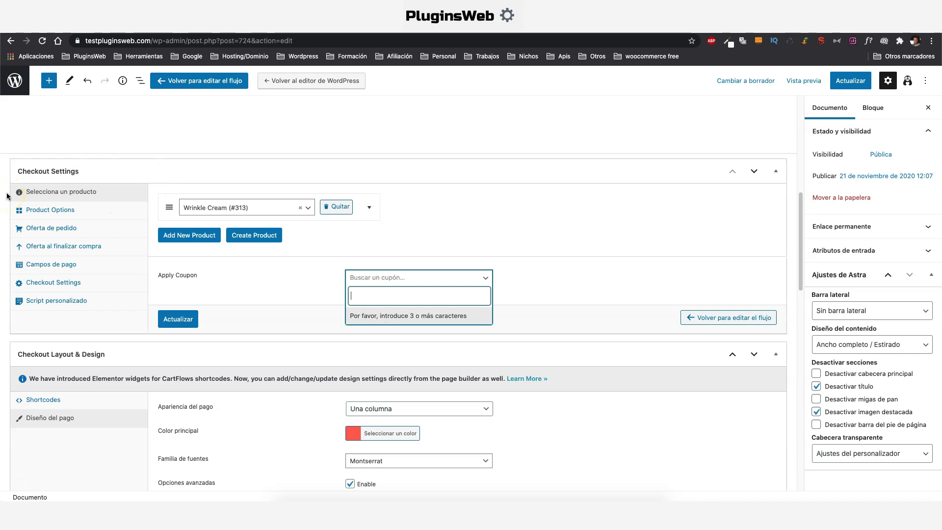
left_click(268, 270)
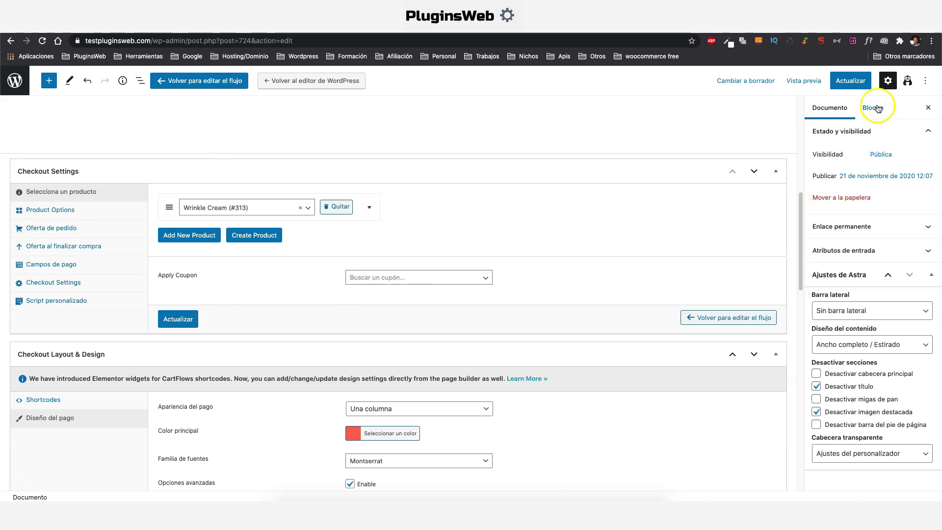
left_click(855, 83)
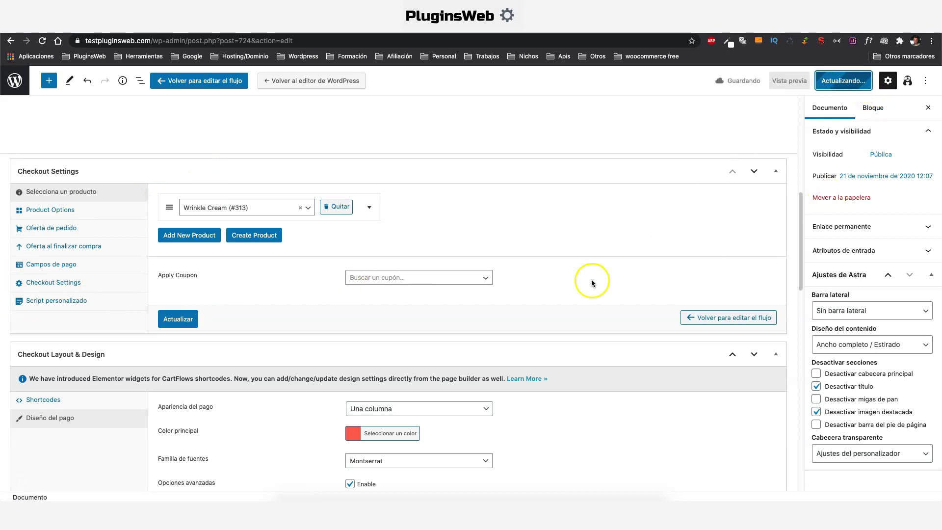
left_click(13, 83)
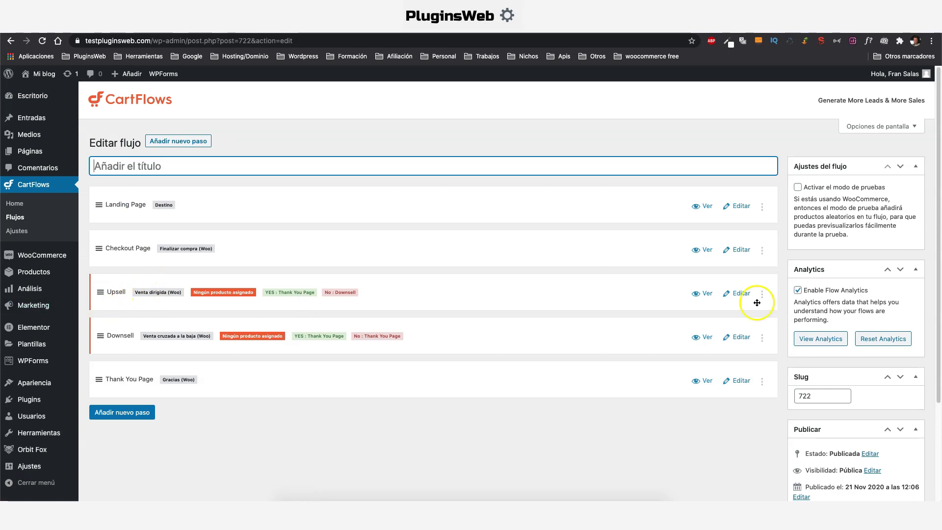
Step: Open the Upsell step for editing and assign Skin Toning Milk (#305) as its offer product
left_click(741, 295)
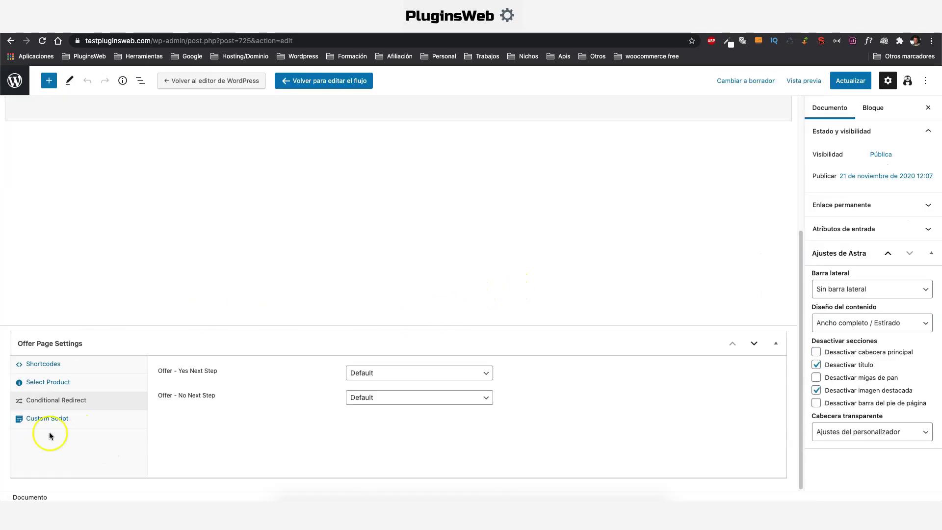
left_click(49, 382)
left_click(402, 349)
type("skin")
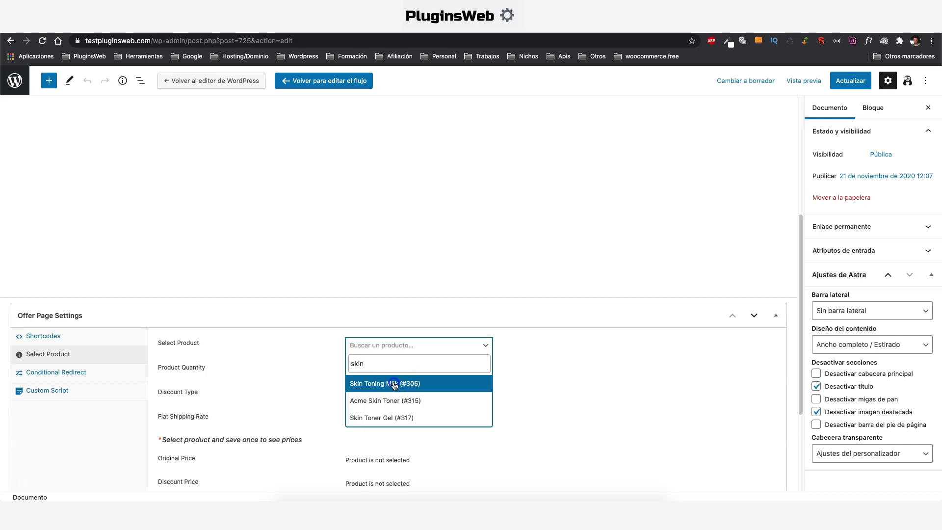
left_click(395, 383)
Step: Set the upsell offer's discount type to Discount Percentage with a value of 20, save the step and return to the flow
scroll(395, 382, "down", 1)
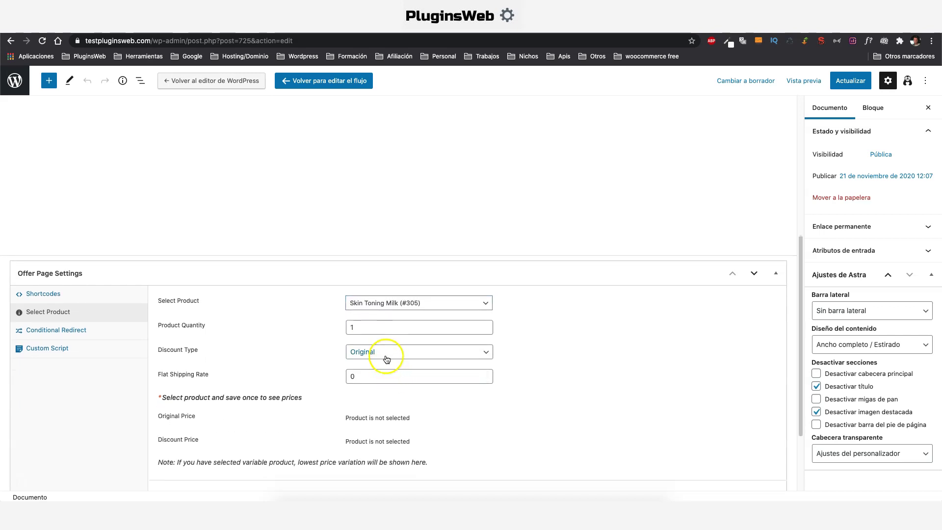
left_click(386, 354)
left_click(385, 361)
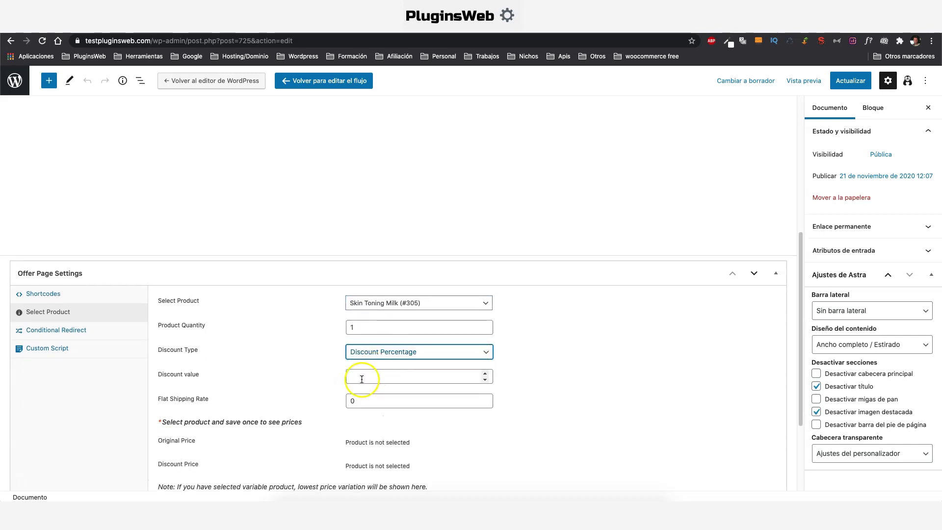
left_click_drag(362, 400, 341, 396)
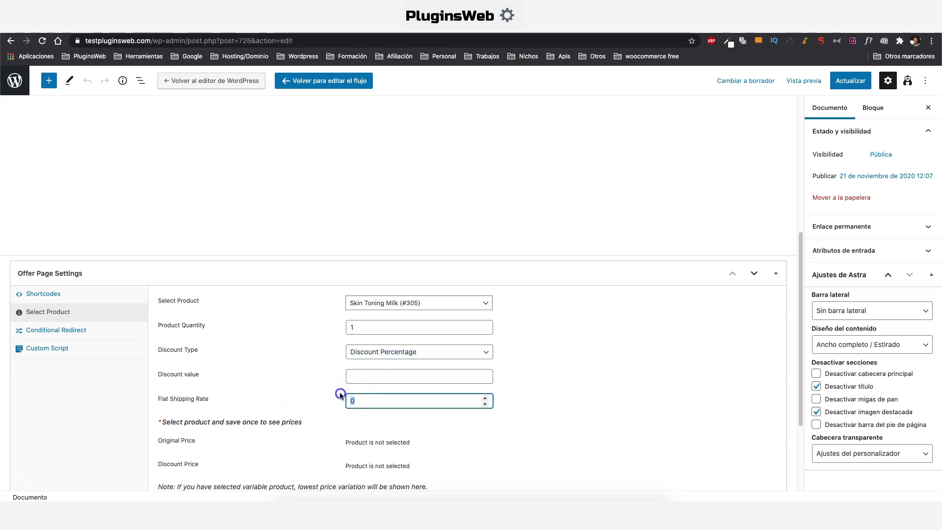
left_click(355, 375)
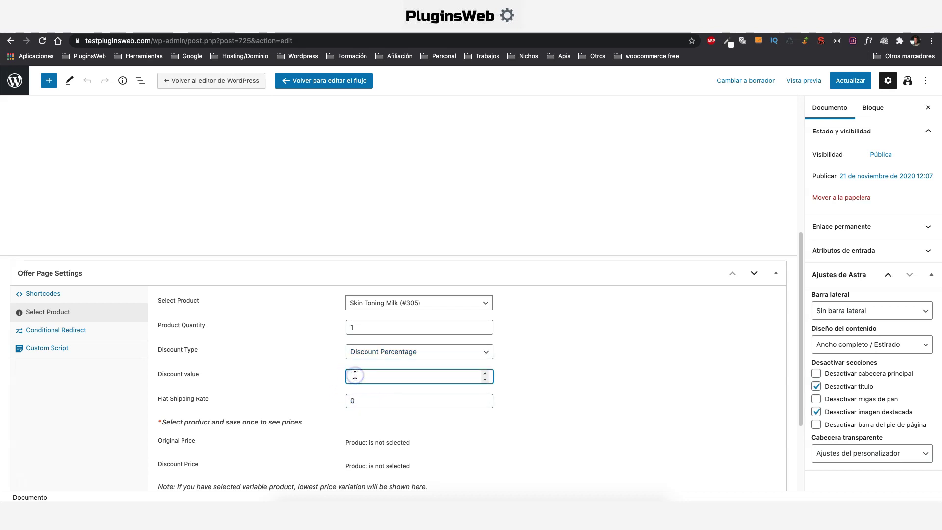
left_click(850, 81)
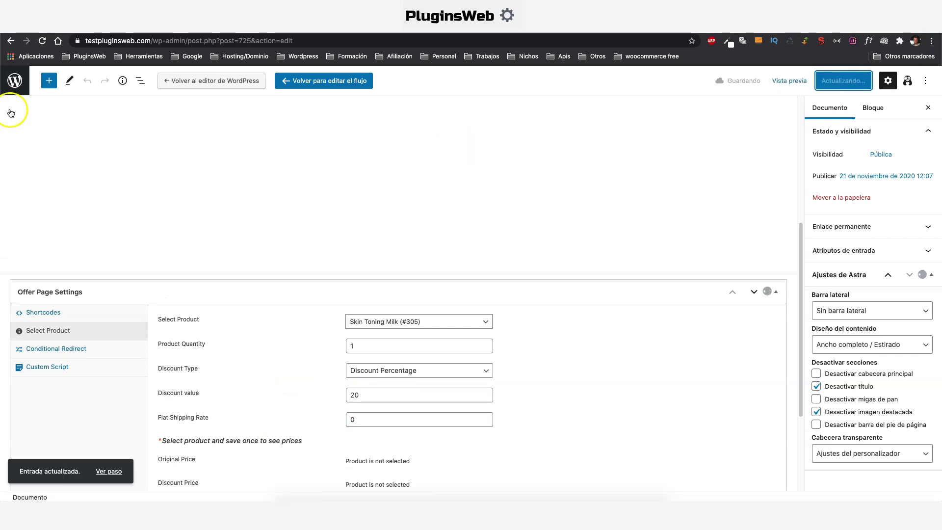
left_click(336, 81)
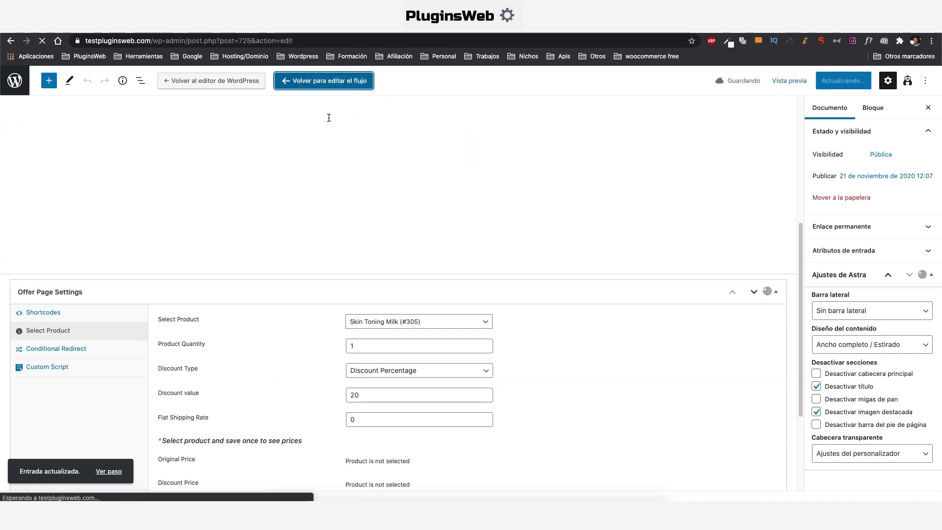
Step: Open the Downsell step for editing and assign Anti-aging Face Cream (#316) as its offer product
left_click(735, 338)
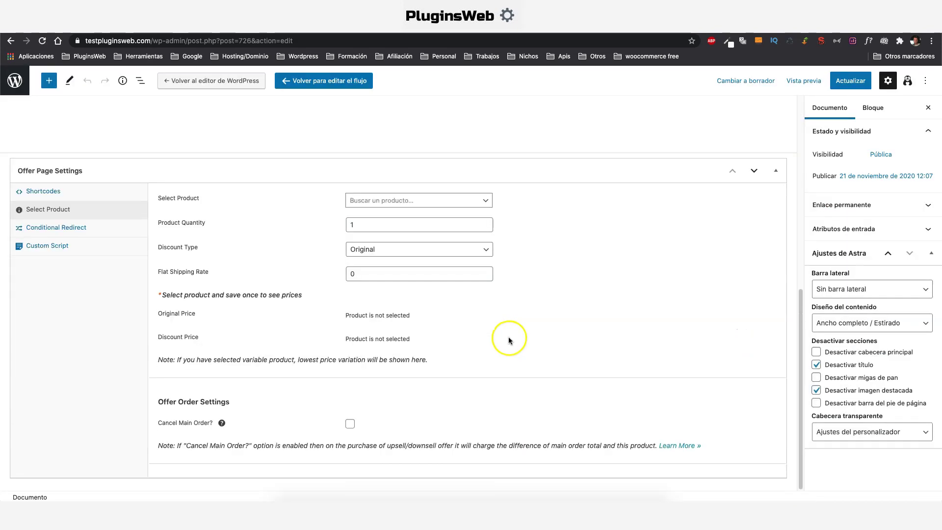
left_click(392, 205)
type("cream")
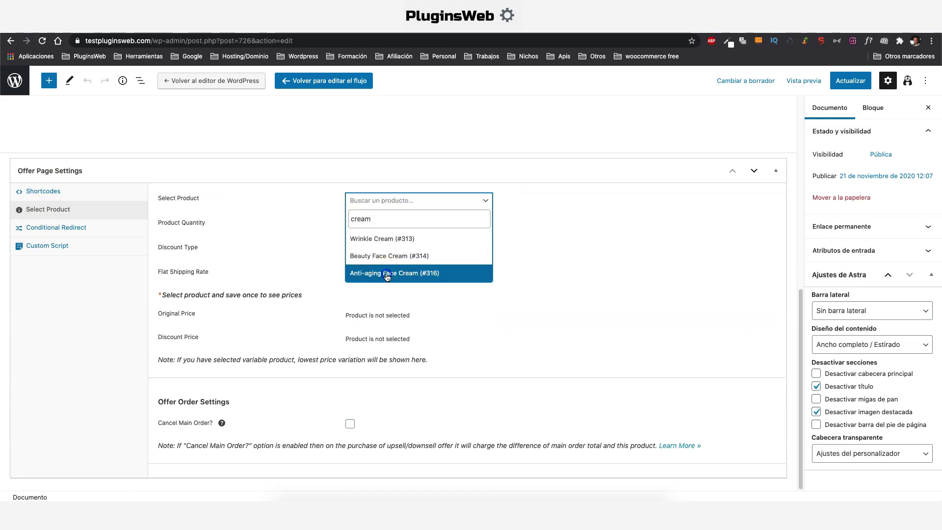
left_click(388, 275)
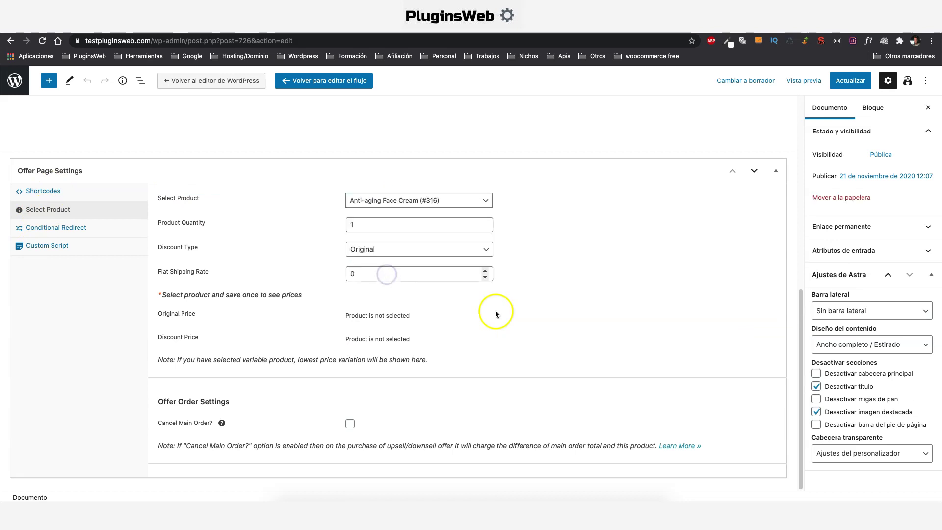
Step: Set the downsell offer's discount type to Discount Percentage with a value of 50, save the step and return to the flow
left_click(390, 250)
left_click(390, 258)
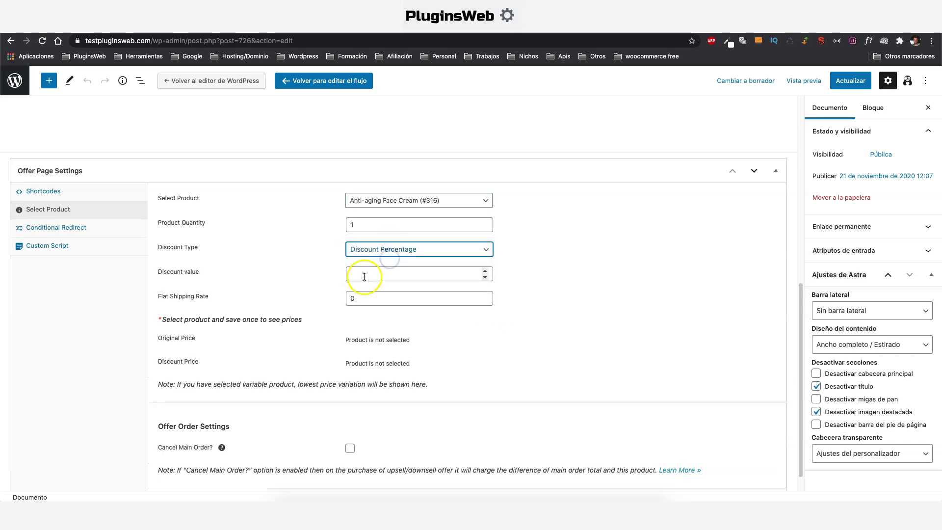
left_click(356, 298)
left_click(358, 274)
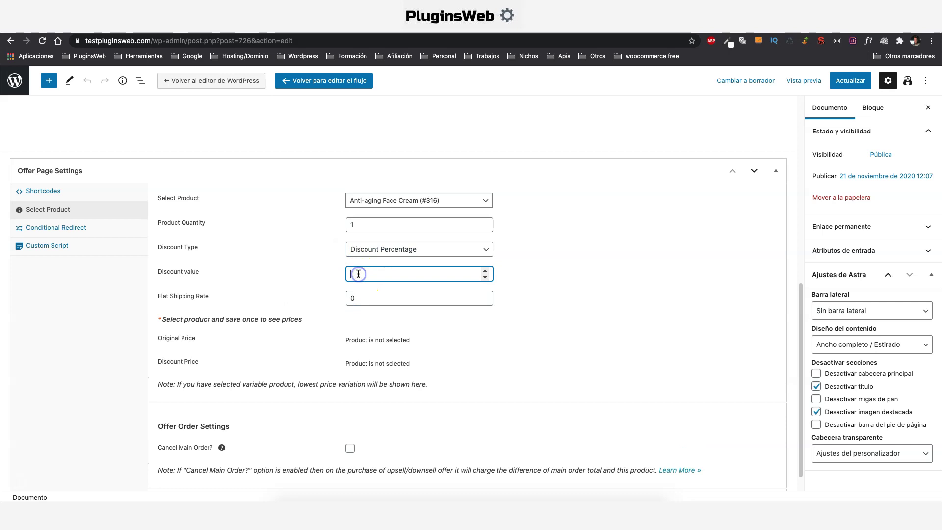
type("50")
scroll(358, 274, "down", 1)
left_click(850, 80)
left_click(330, 82)
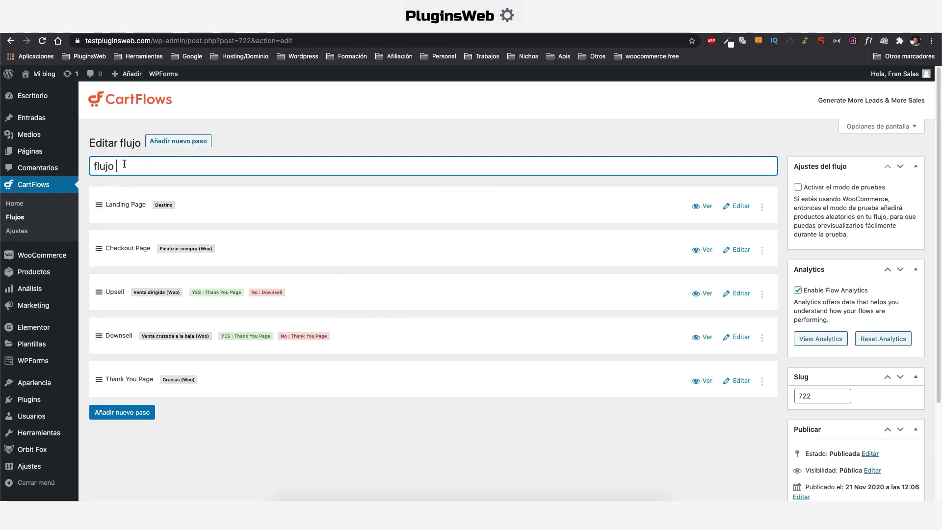
Step: Title the flow "flujo 1" and update it, keeping the steps in their existing order
left_click(274, 144)
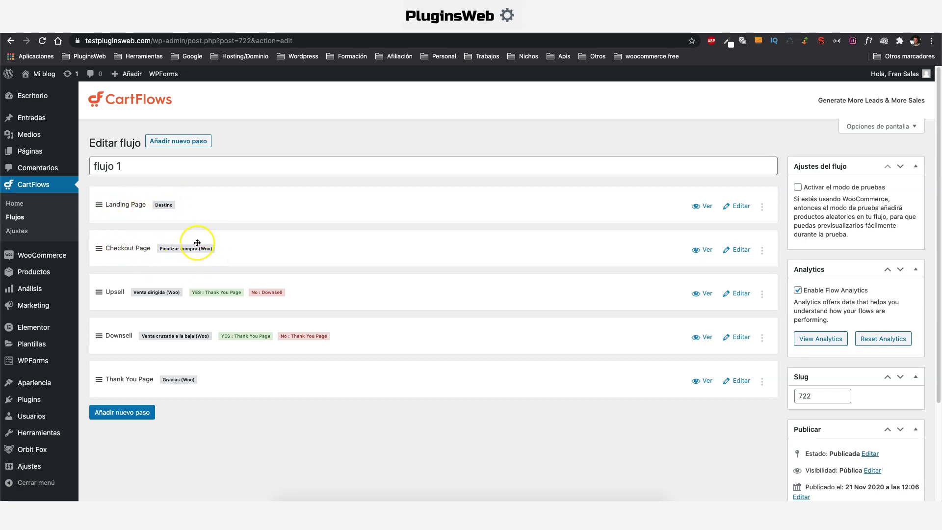
left_click(117, 289)
left_click_drag(117, 292, 163, 376)
left_click_drag(253, 310, 97, 250)
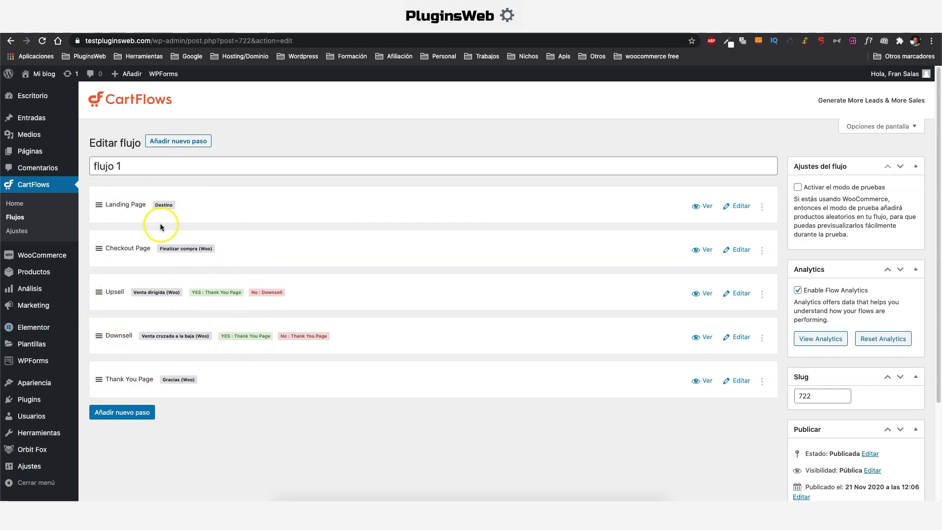
scroll(196, 300, "down", 1)
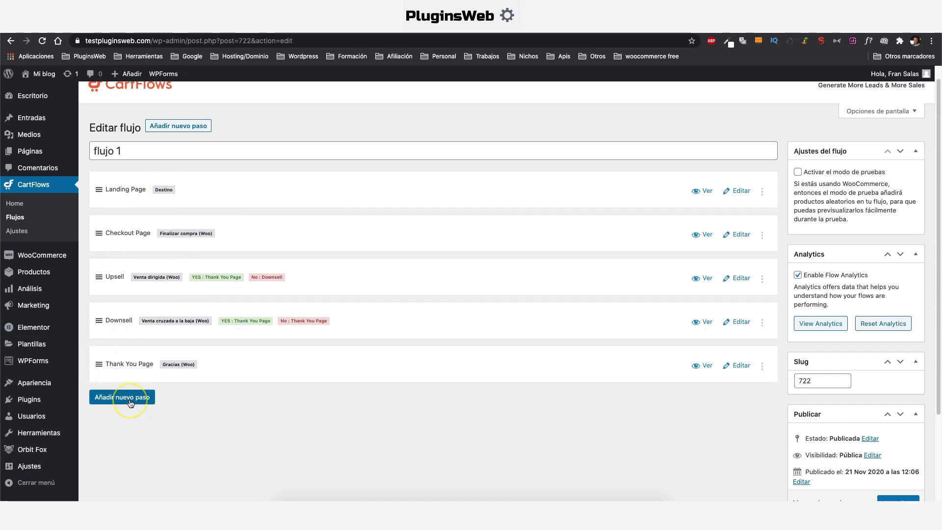
scroll(122, 406, "up", 1)
scroll(695, 346, "down", 3)
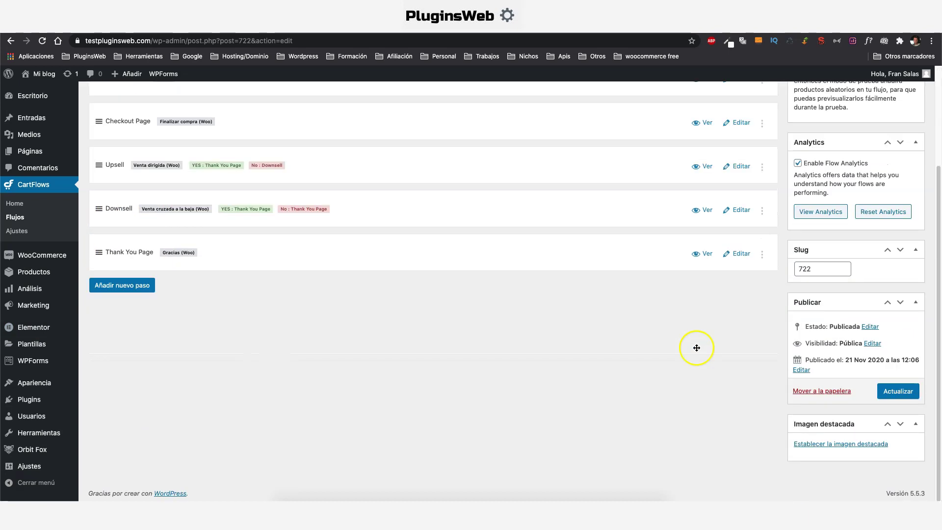
left_click(907, 398)
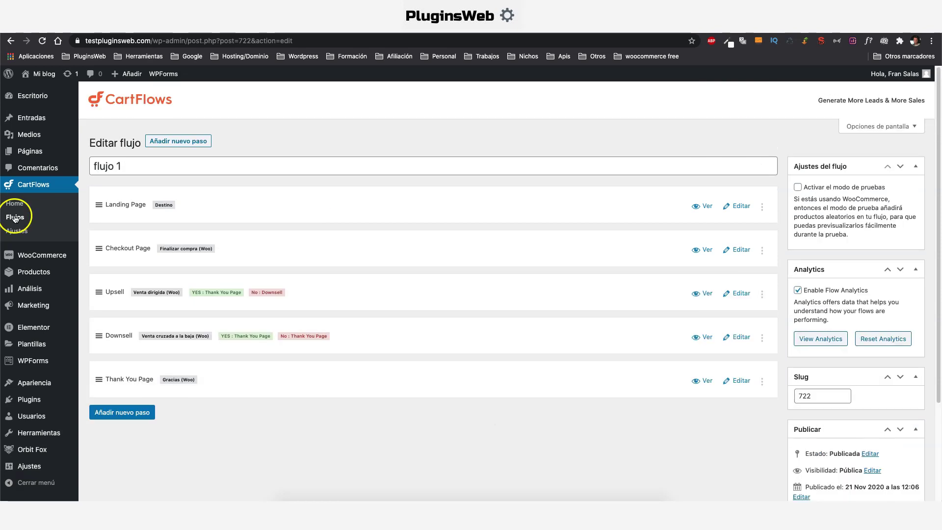
Step: Open the live landing page of the flow from the flows list and check the page slug in its address
left_click(15, 217)
mouse_move(119, 215)
left_click(250, 227)
left_click(156, 40)
left_click_drag(194, 38, 265, 40)
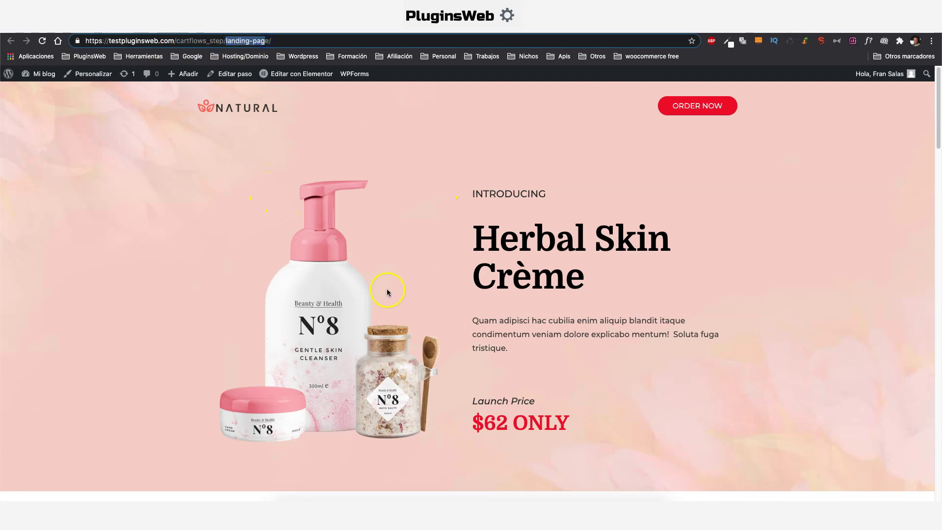
Step: Look through the landing page's content and proceed from its order offer to the checkout page
scroll(387, 292, "down", 1)
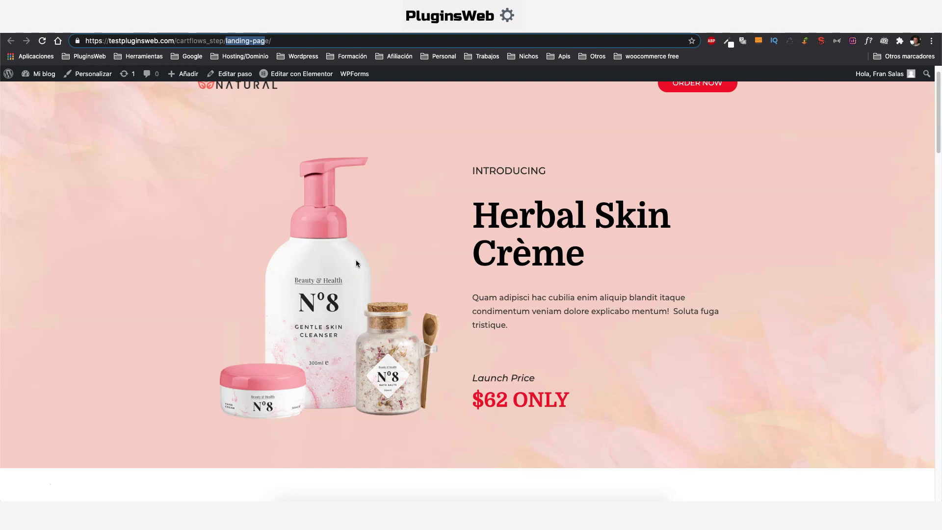
left_click(587, 337)
scroll(576, 319, "down", 15)
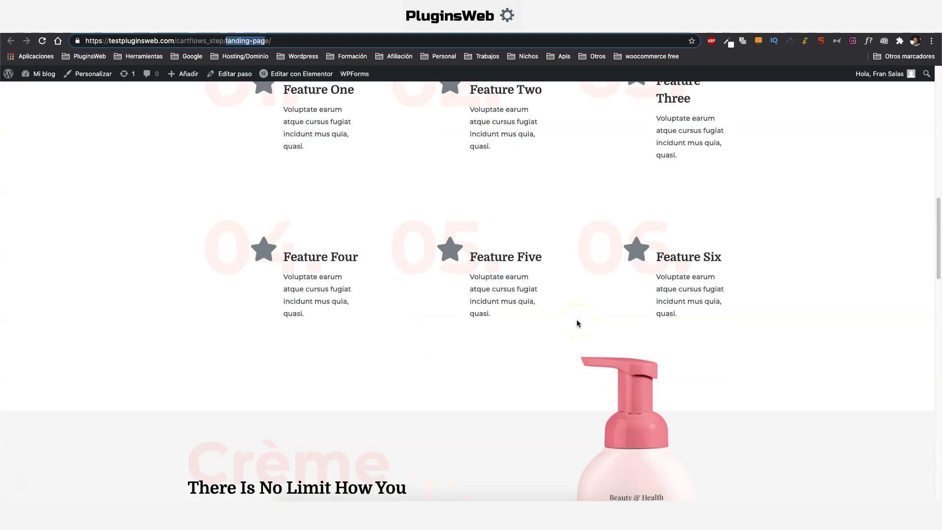
left_click(442, 240)
scroll(471, 275, "down", 3)
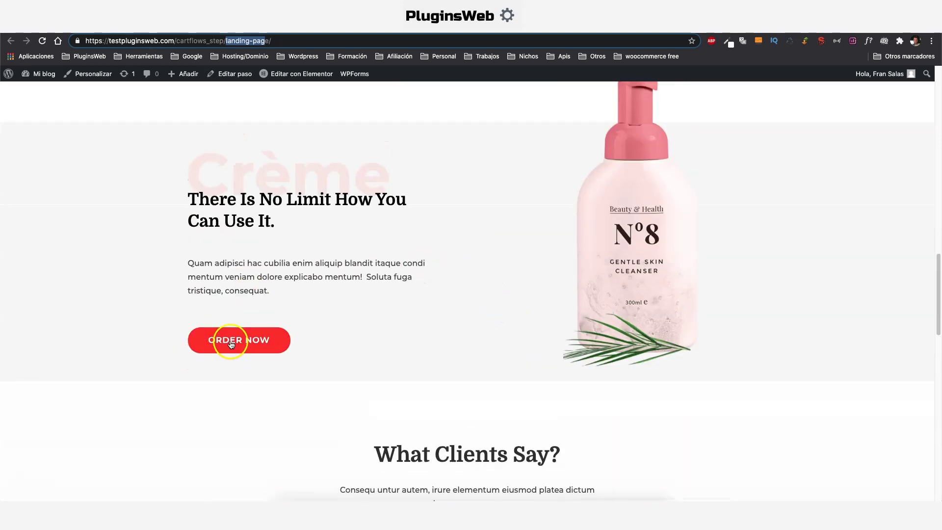
left_click(231, 341)
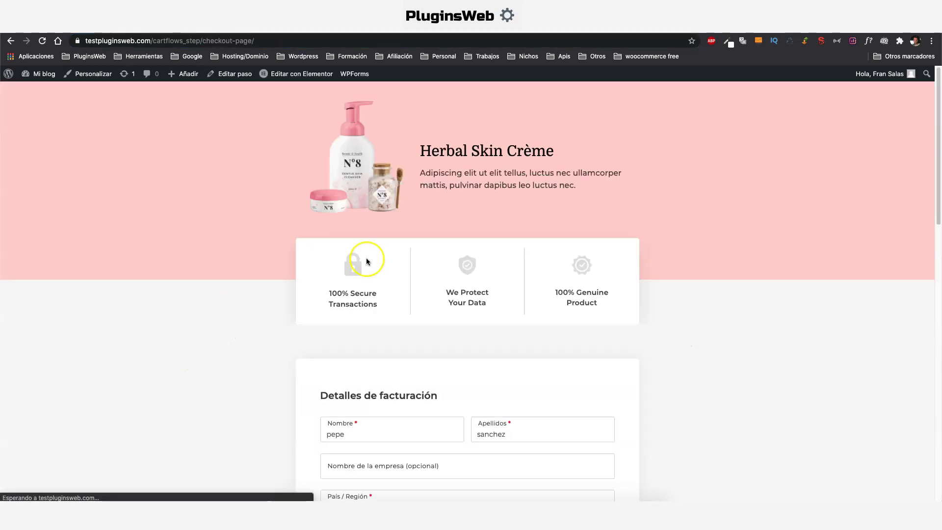
Step: Review the prefilled billing details and the Wrinkle Cream order on the checkout page, and place the order
scroll(368, 262, "down", 1)
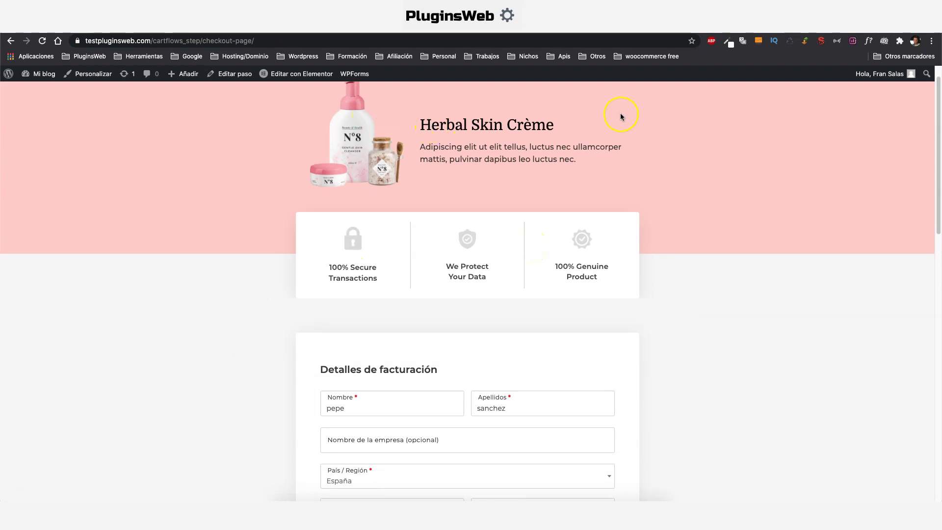
scroll(534, 207, "down", 6)
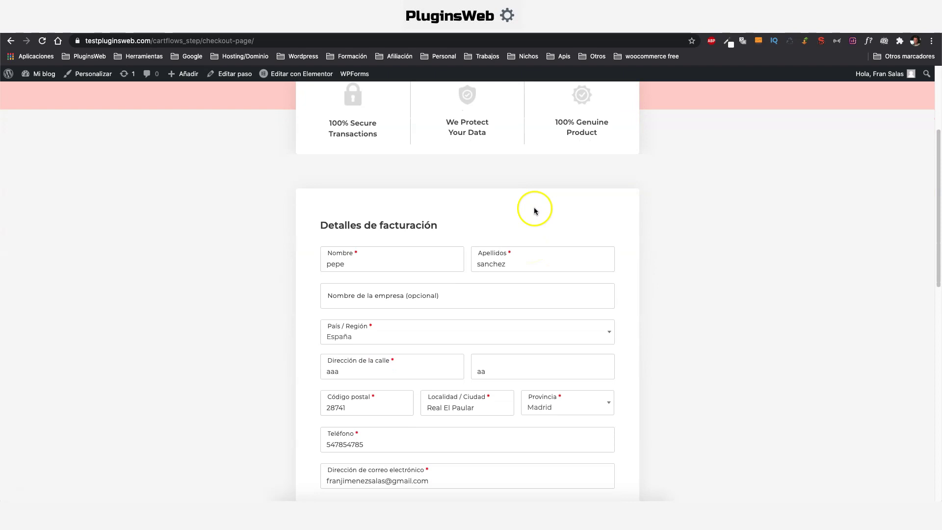
scroll(463, 267, "down", 1)
scroll(501, 252, "down", 6)
scroll(503, 252, "down", 2)
scroll(505, 251, "up", 5)
scroll(507, 252, "down", 9)
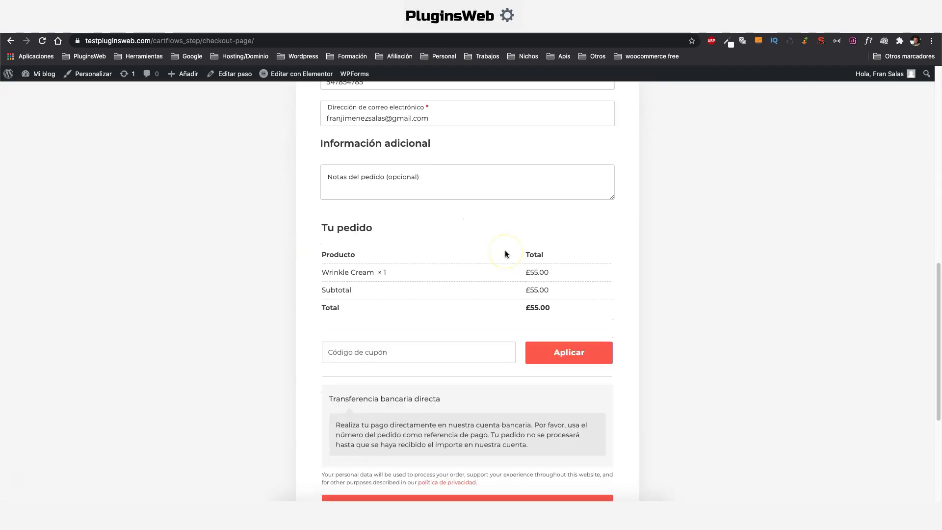
scroll(463, 328, "down", 2)
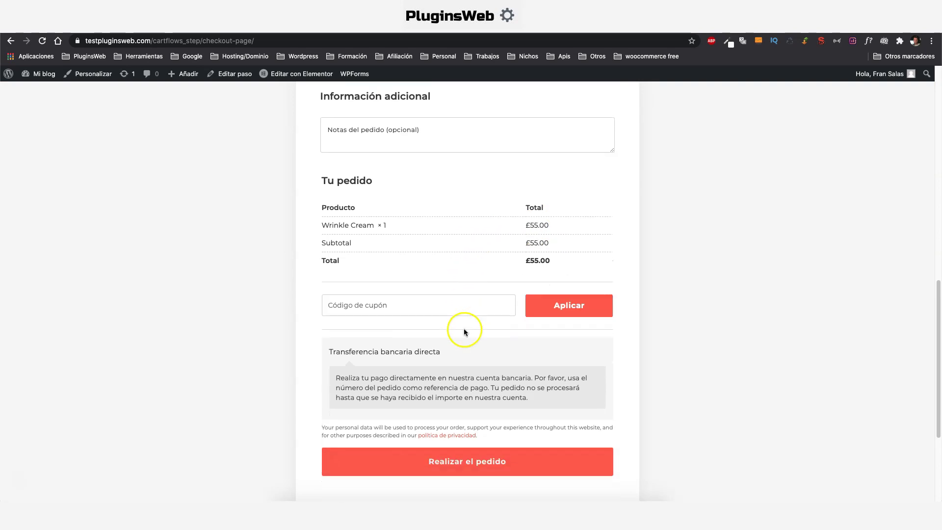
scroll(513, 387, "down", 3)
left_click(443, 398)
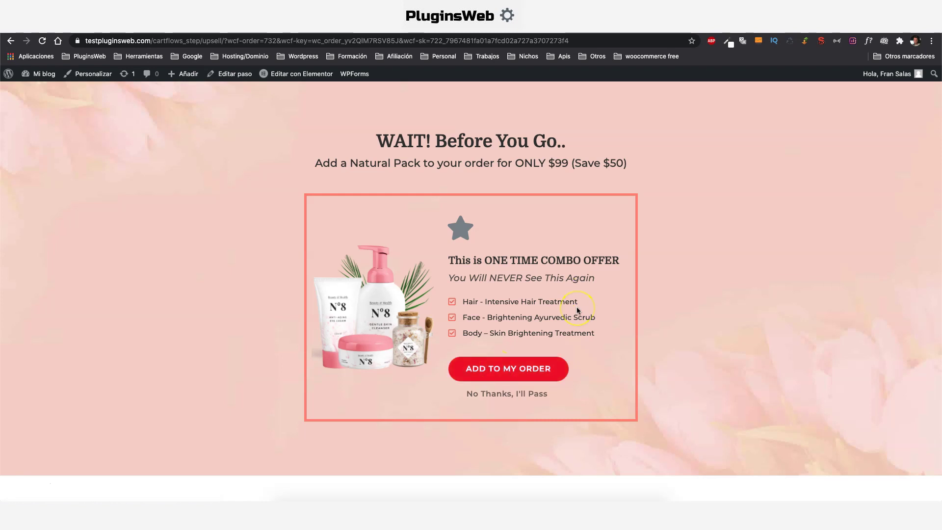
Step: Decline the one-time combo upsell offer and add the last-chance downsell offer to the order
left_click(497, 386)
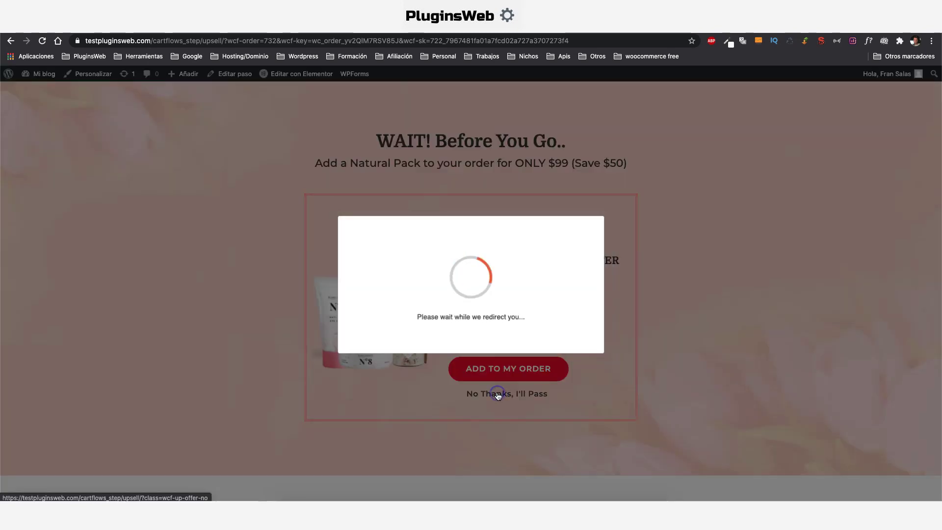
scroll(417, 213, "down", 1)
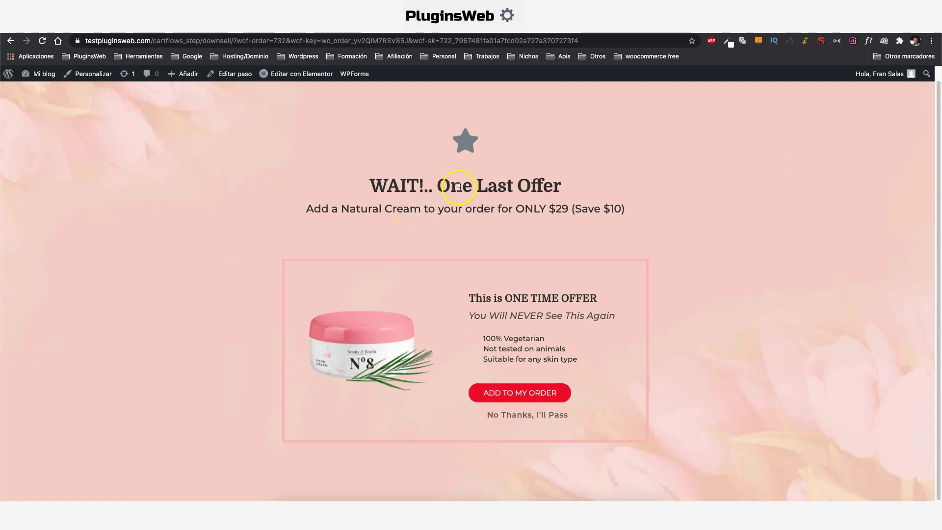
left_click_drag(362, 208, 599, 210)
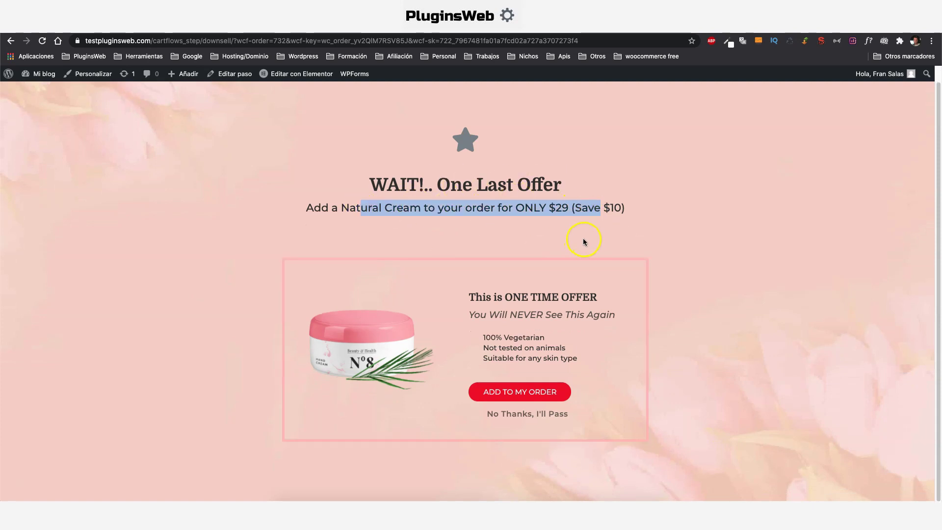
left_click(524, 393)
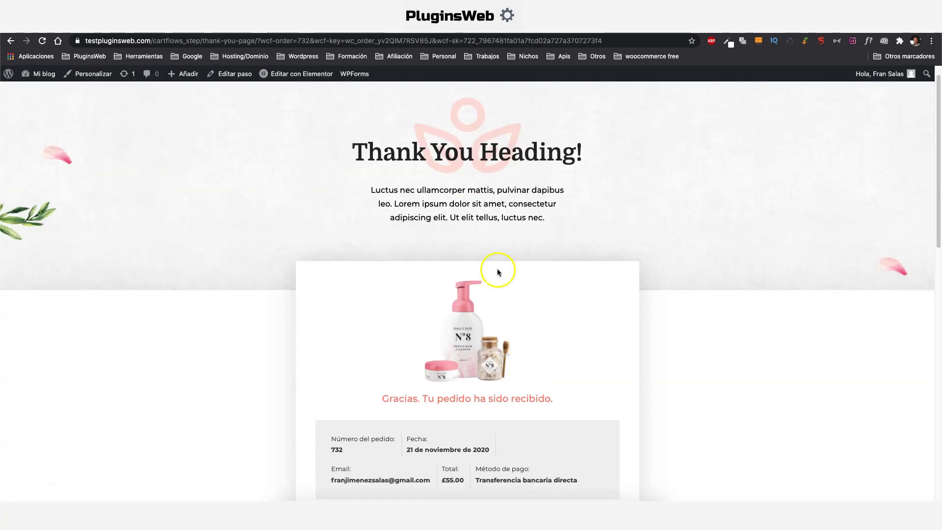
Step: Examine the thank-you page's order details for the main purchase and the accepted downsell product
scroll(497, 270, "down", 7)
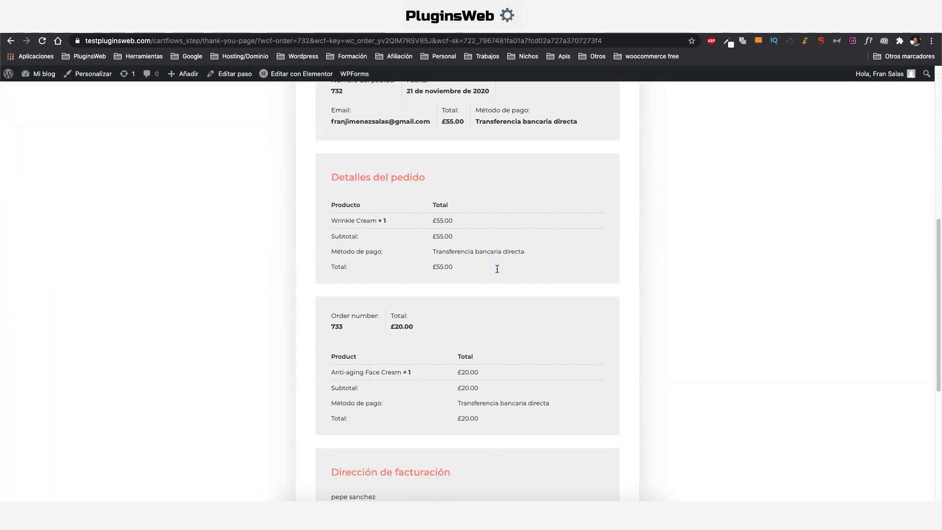
left_click_drag(344, 218, 413, 216)
scroll(408, 278, "down", 2)
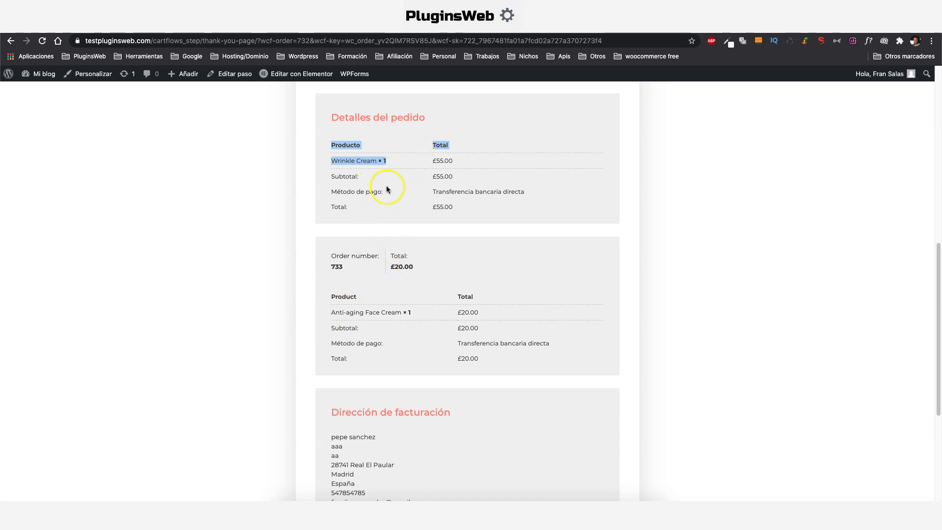
scroll(396, 284, "down", 1)
left_click_drag(360, 311, 401, 311)
scroll(484, 321, "down", 2)
scroll(485, 318, "up", 10)
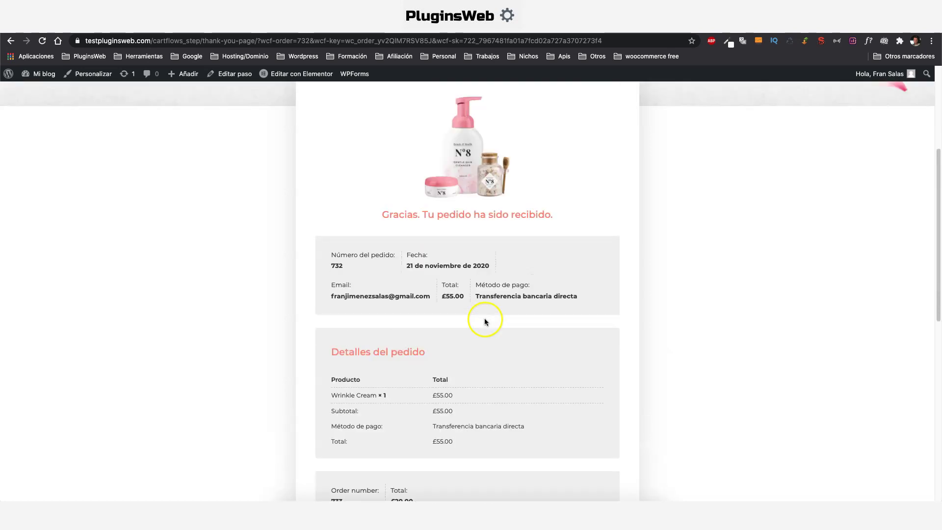
scroll(482, 356, "down", 5)
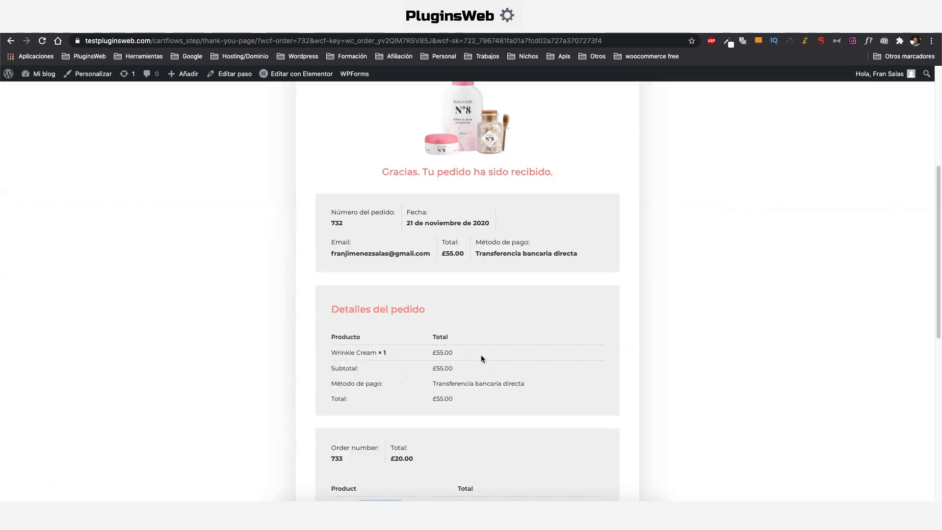
Step: Open the WooCommerce orders list and examine the totals of the new main order and its downsell order
key("ctrl+Tab")
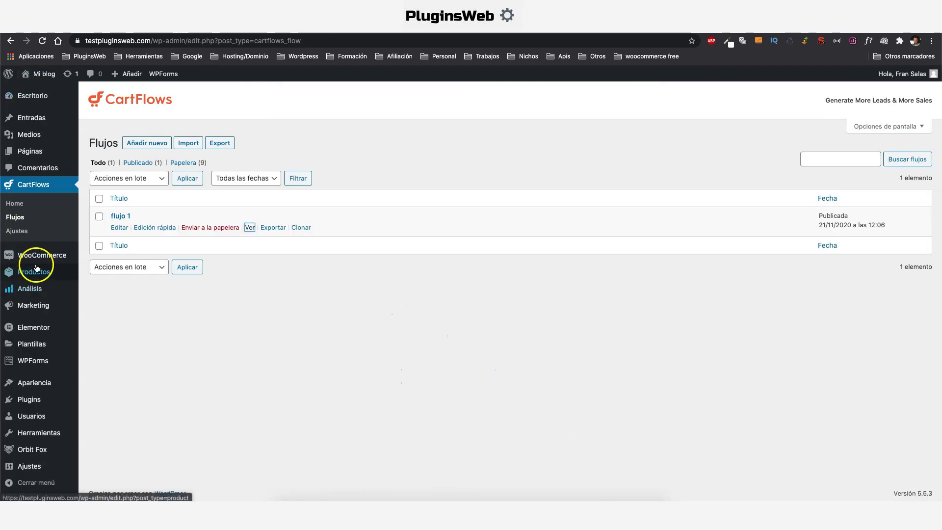
mouse_move(37, 257)
left_click(87, 267)
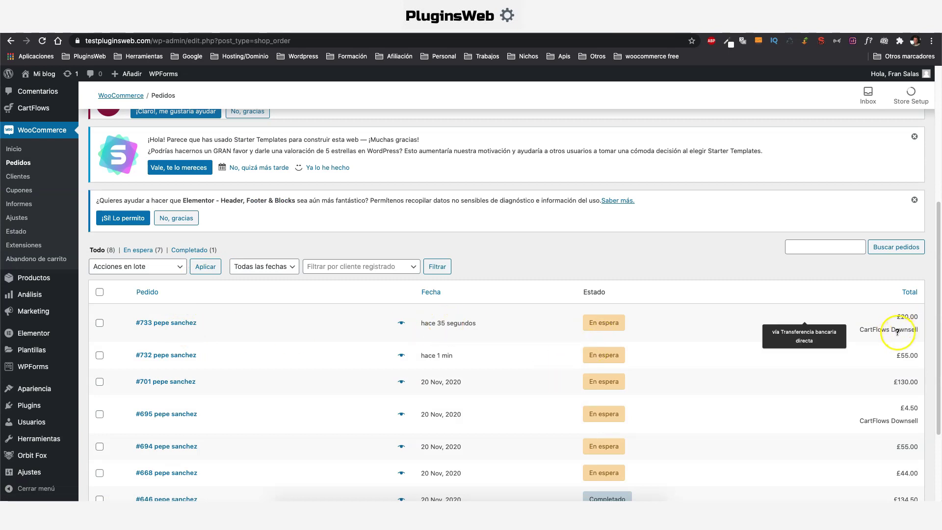
scroll(887, 357, "down", 1)
mouse_move(903, 355)
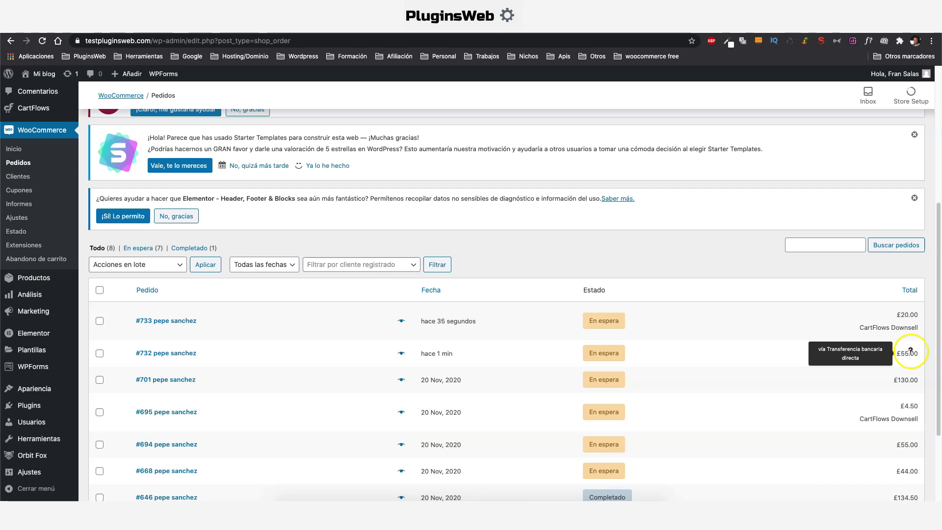
scroll(911, 351, "down", 1)
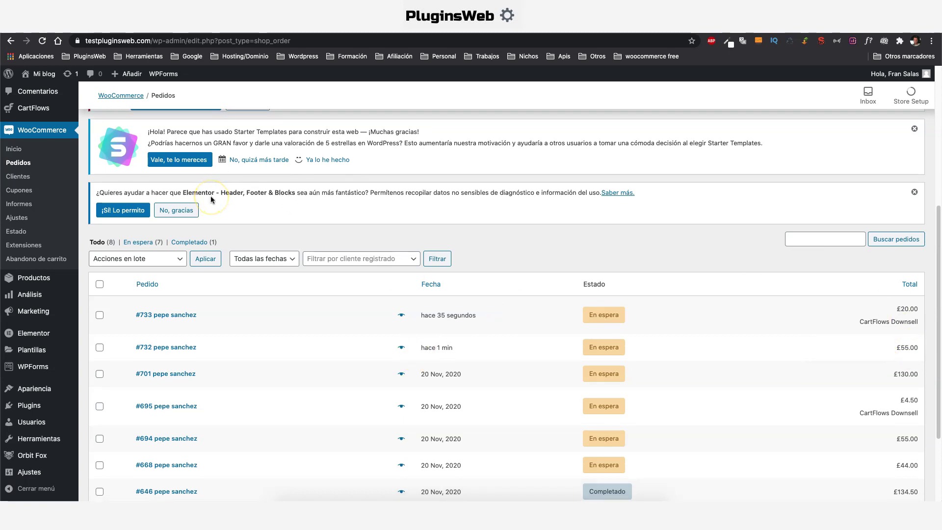
scroll(391, 263, "down", 2)
mouse_move(42, 302)
scroll(42, 302, "up", 5)
Step: Create a new CartFlows flow from the Inline Checkout template and title it "flujo 2"
mouse_move(42, 183)
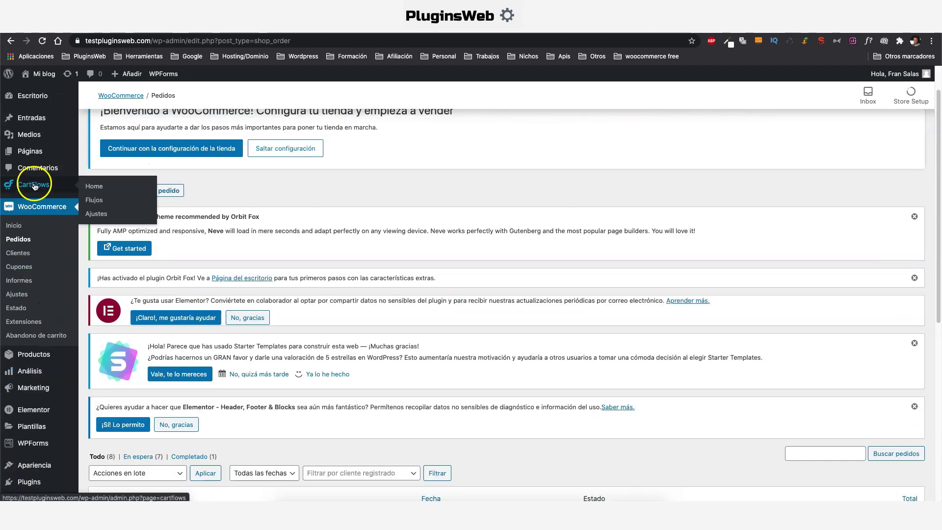
left_click(98, 199)
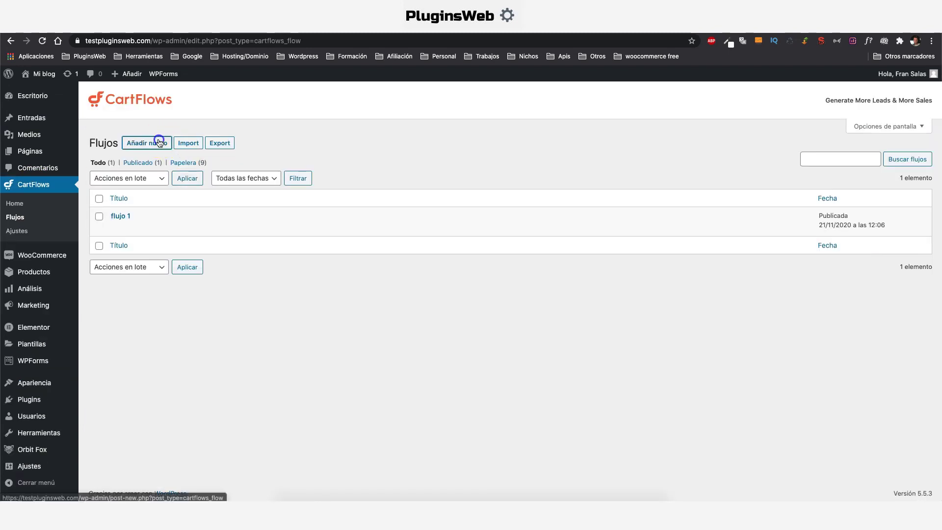
left_click(158, 141)
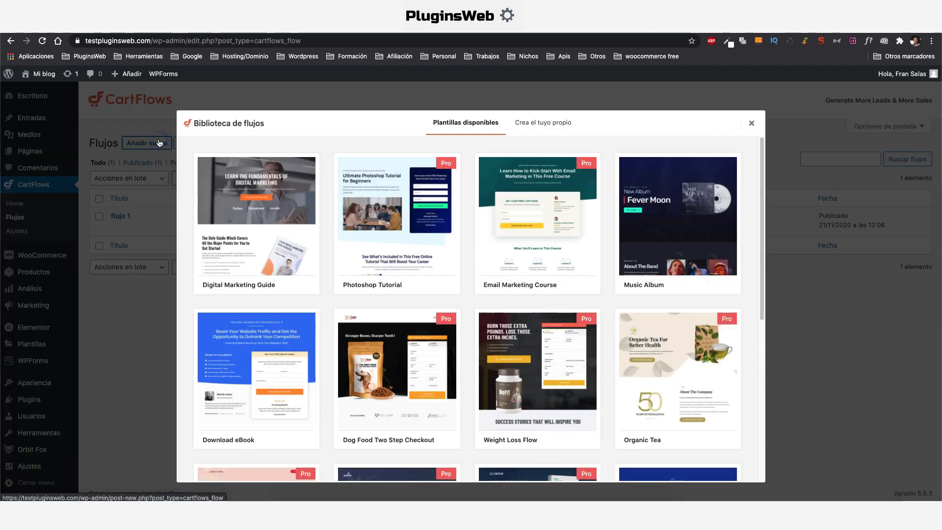
scroll(359, 248, "down", 6)
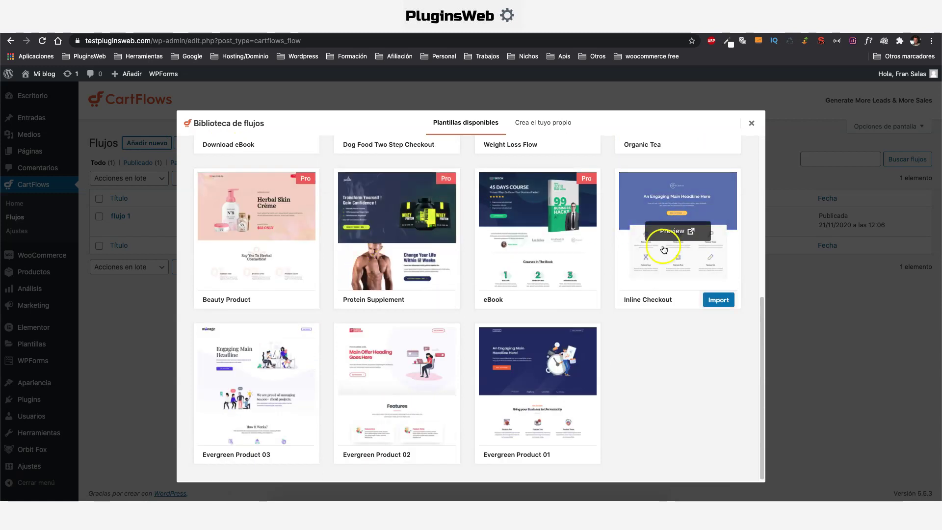
left_click(717, 302)
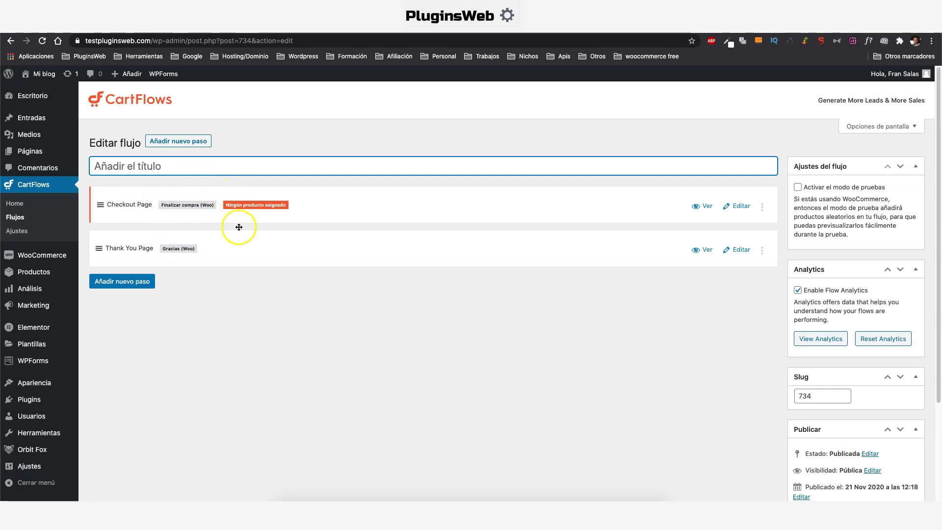
left_click(163, 164)
type("flujo 2")
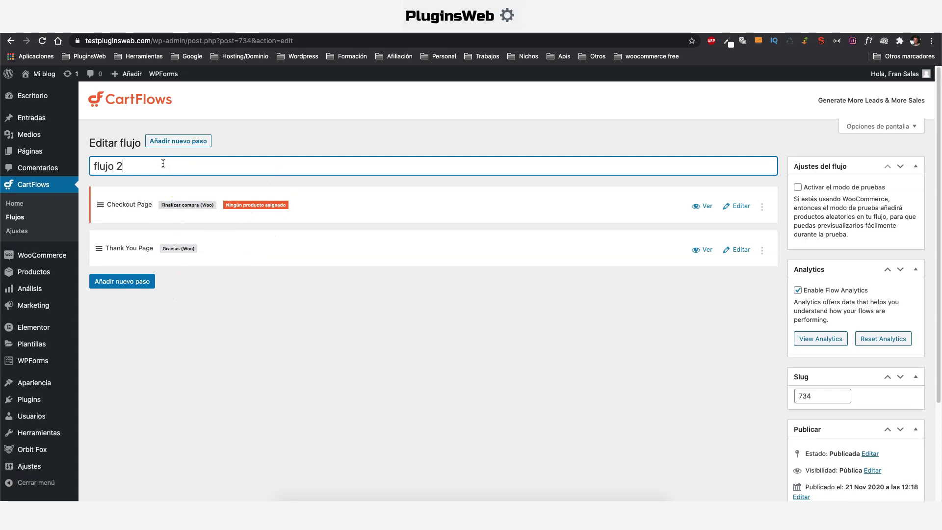
Step: Open the flow's Checkout Page step for editing and assign Beauty Face Cream as its product
left_click(741, 207)
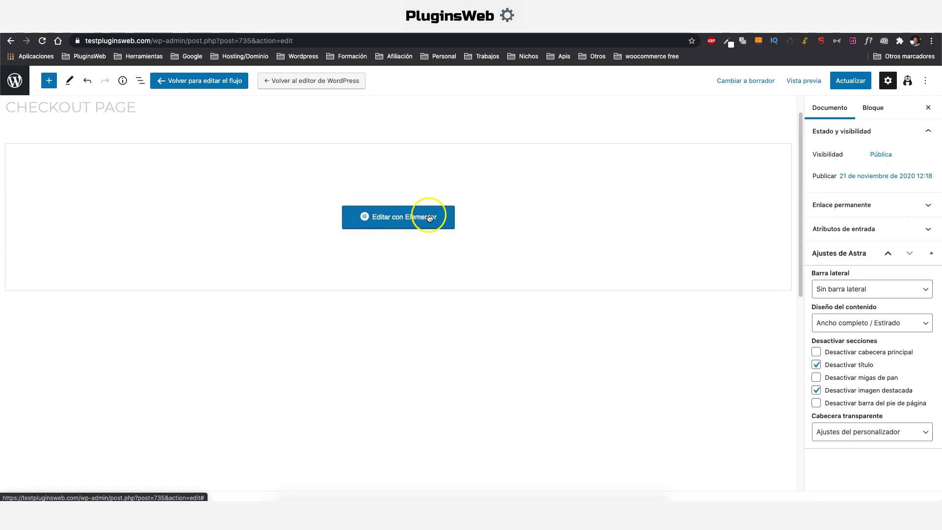
scroll(503, 219, "down", 5)
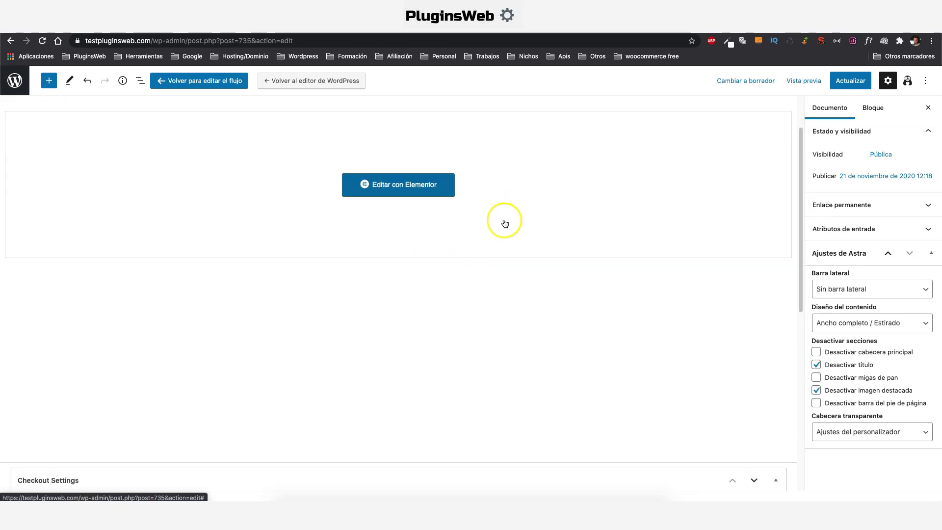
scroll(301, 294, "down", 2)
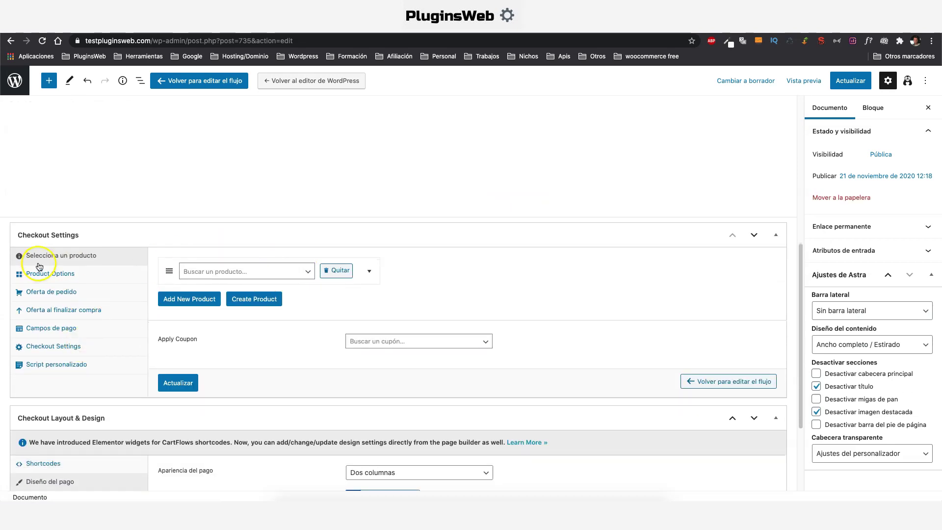
left_click(256, 273)
type("cream")
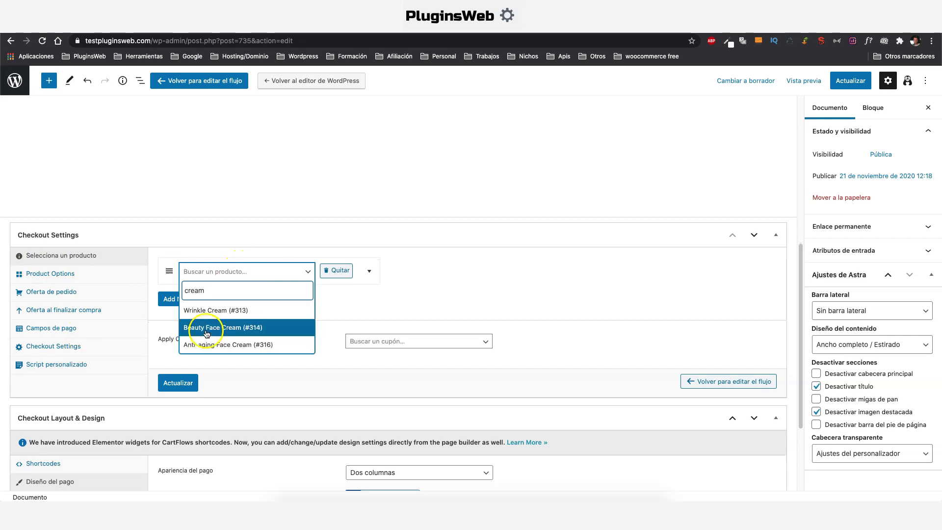
left_click(207, 325)
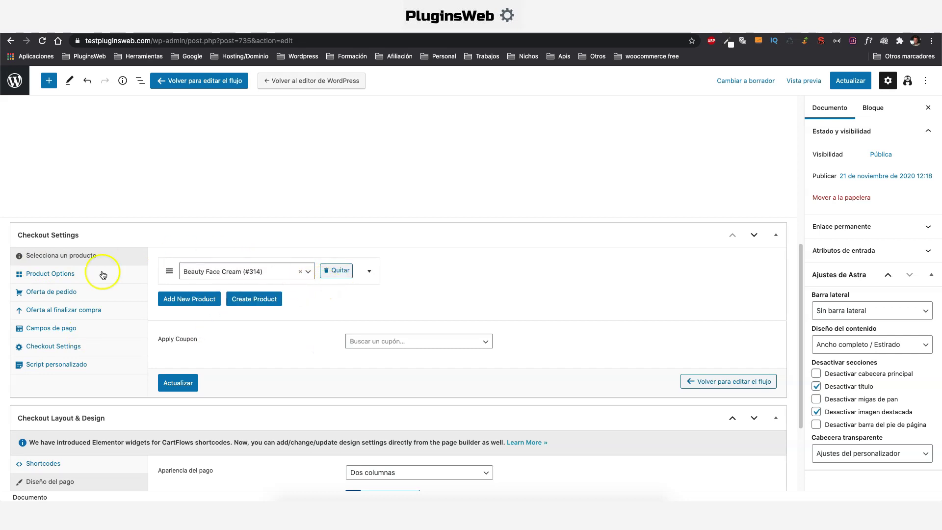
Step: Enable product options for the checkout and look over the option settings for Beauty Face Cream
left_click(51, 277)
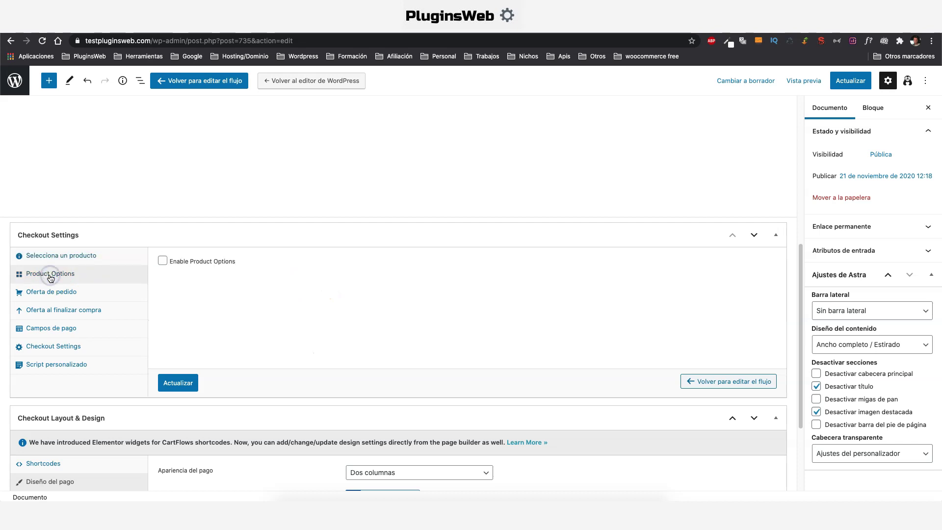
left_click(162, 262)
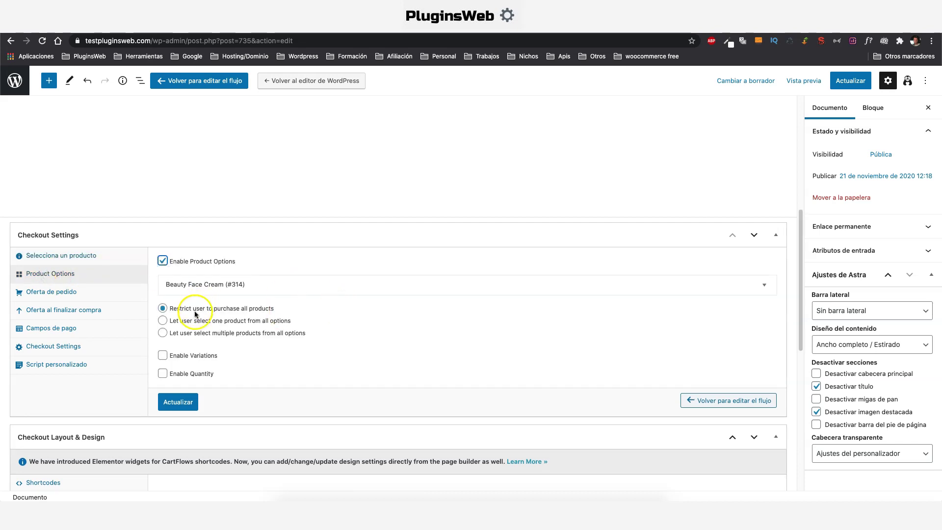
left_click(763, 286)
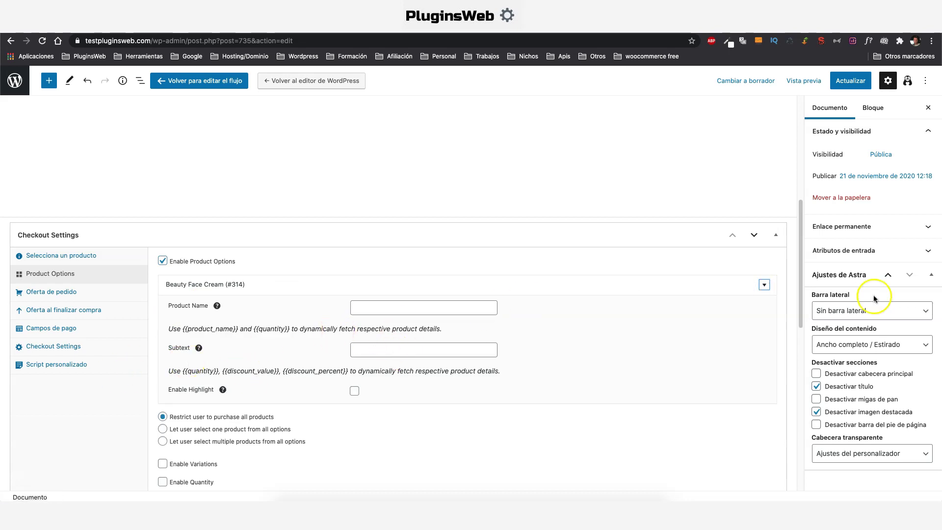
left_click(764, 285)
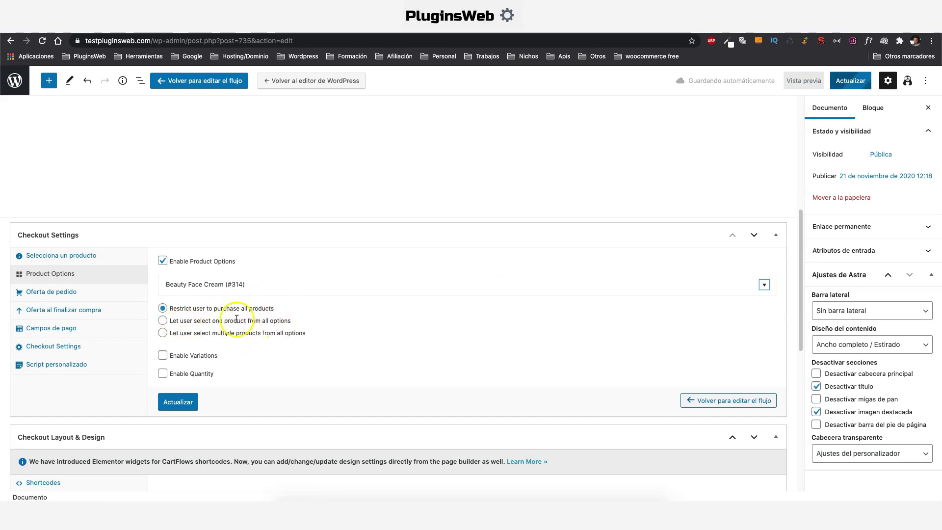
scroll(273, 304, "down", 1)
scroll(185, 337, "down", 1)
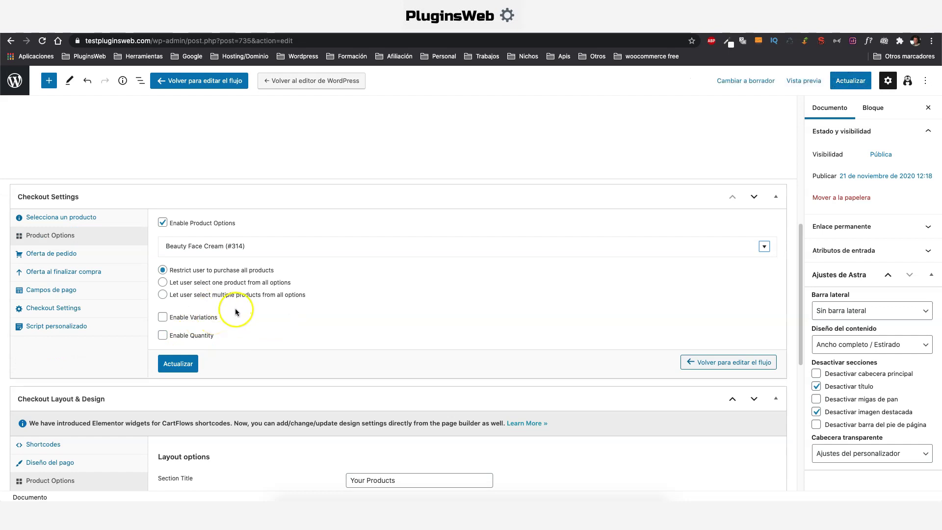
Step: Enable the order bump with Acme Skin Toner as its product and a discount percentage of 50
left_click(38, 253)
left_click(162, 223)
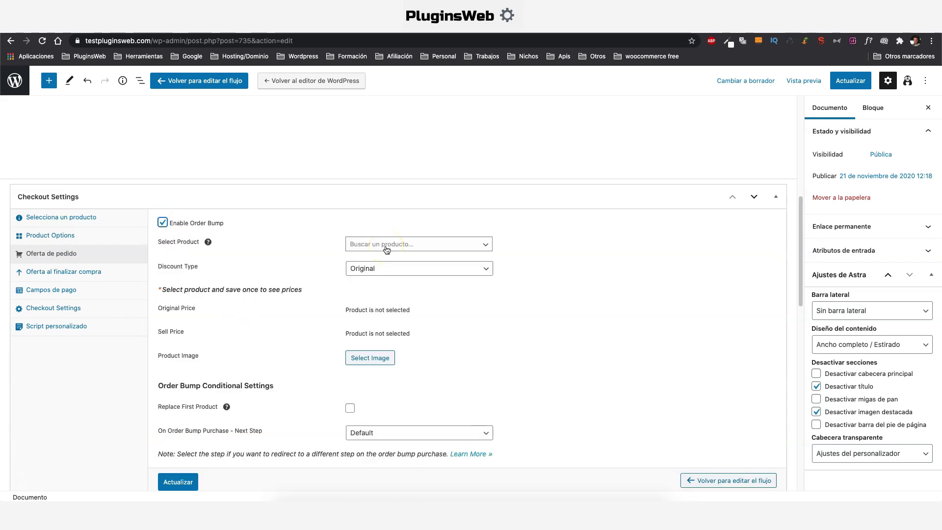
left_click(386, 247)
type("skin")
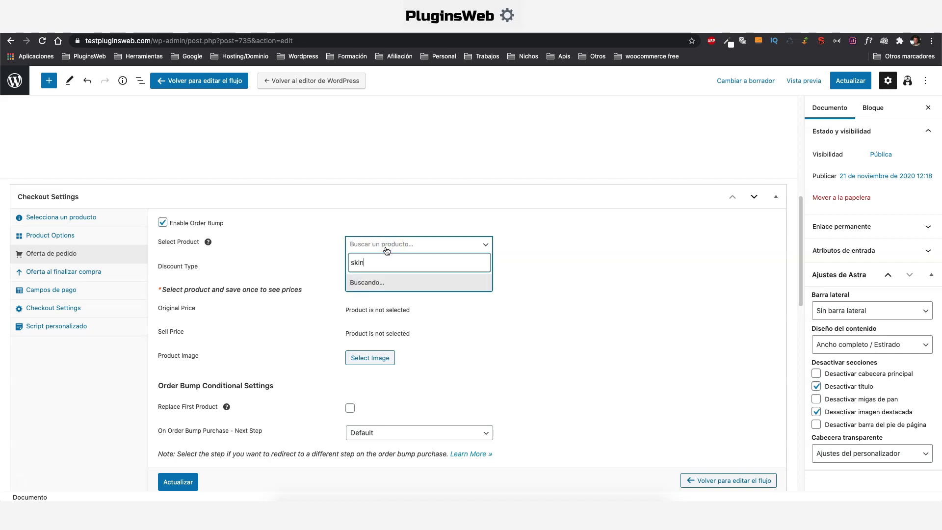
left_click(379, 299)
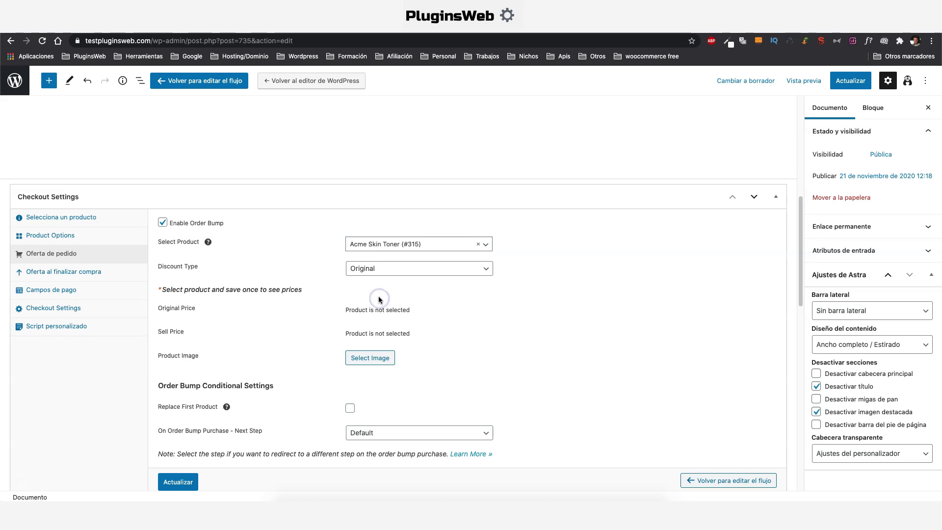
left_click(389, 269)
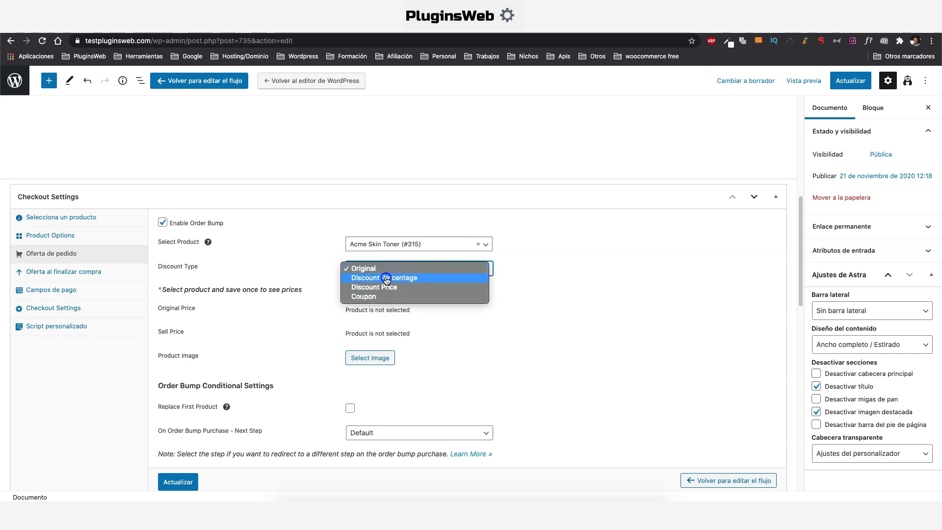
left_click(388, 278)
left_click(378, 295)
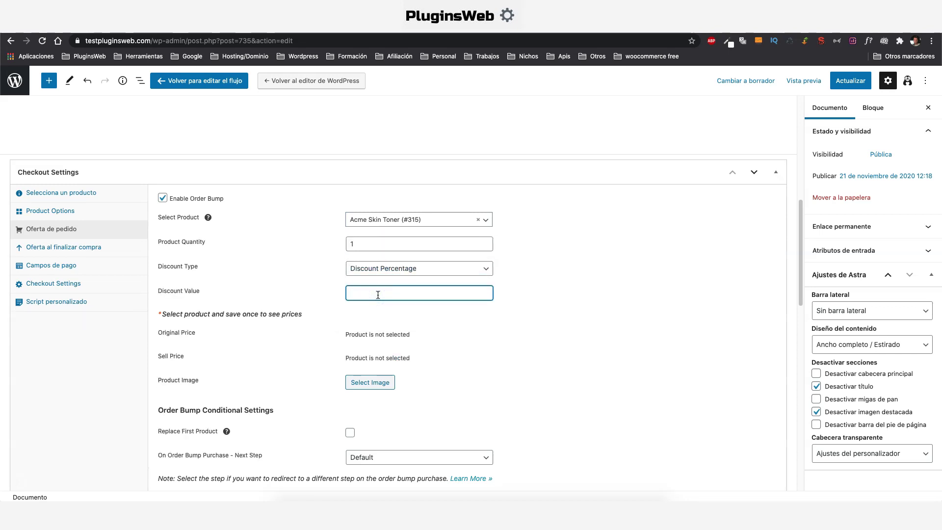
Step: Set the order bump's image to the pink-capped N°8 product set from the media library and update the step
left_click(362, 347)
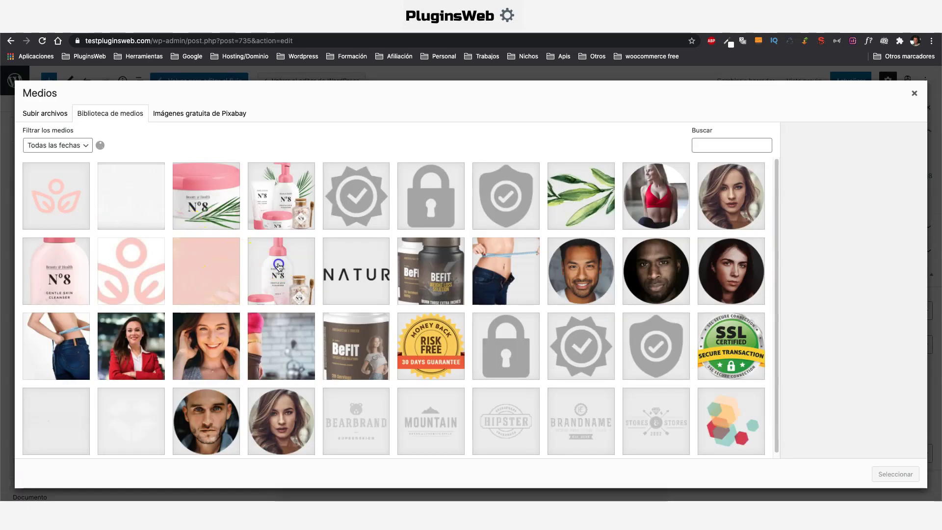
left_click(275, 265)
left_click(892, 472)
left_click(174, 385)
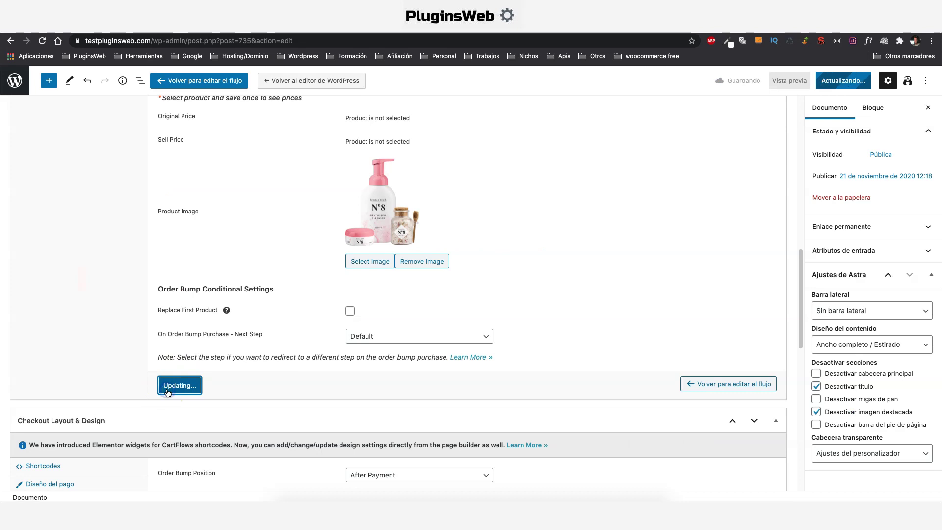
Step: Enable the checkout offer with Skin Toning Milk as its product and a Discount Price value of 90
scroll(261, 356, "up", 4)
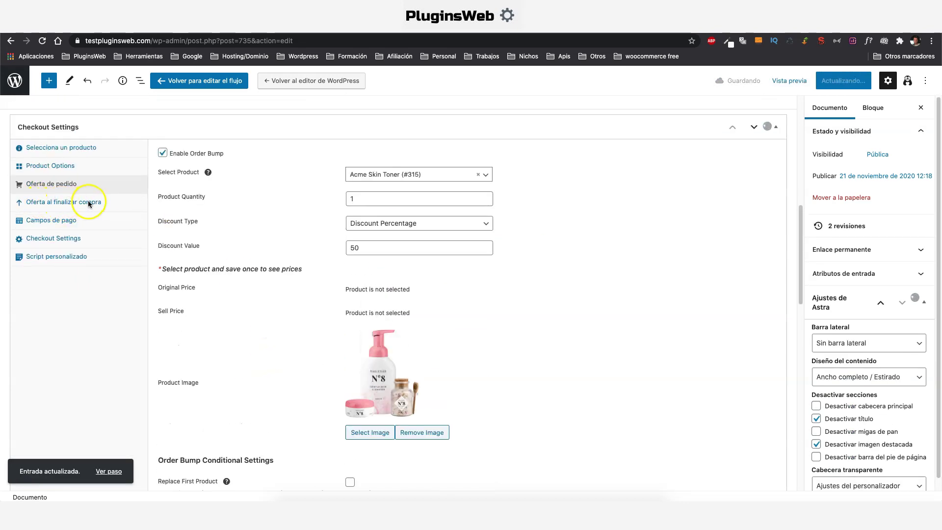
left_click(89, 202)
left_click(162, 263)
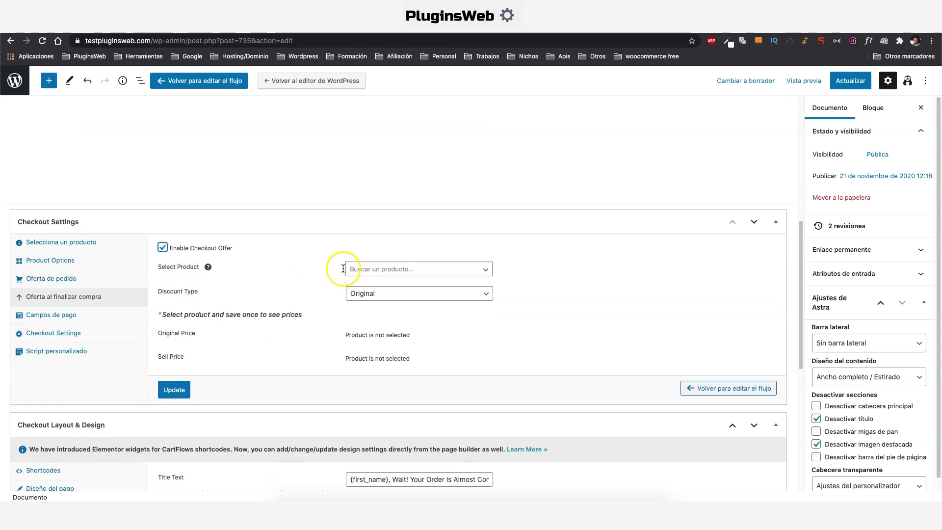
left_click(380, 269)
type("skin")
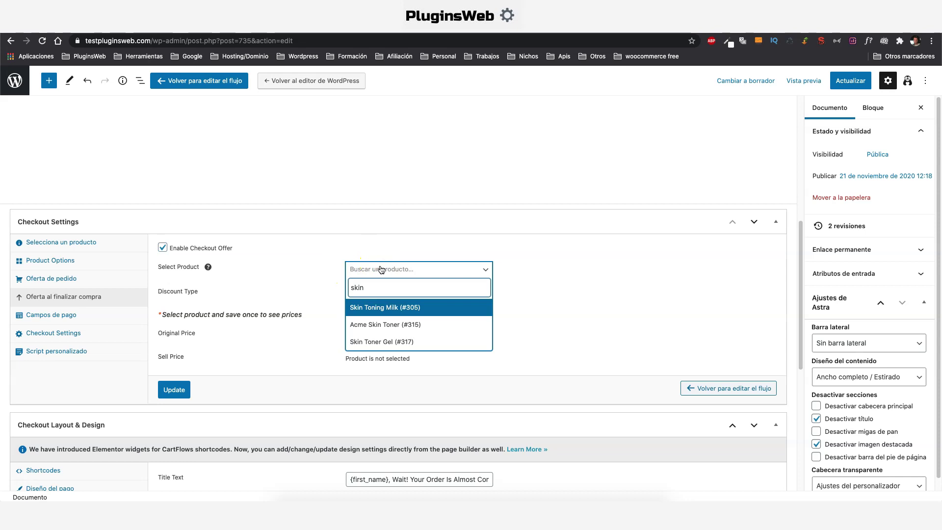
left_click(382, 308)
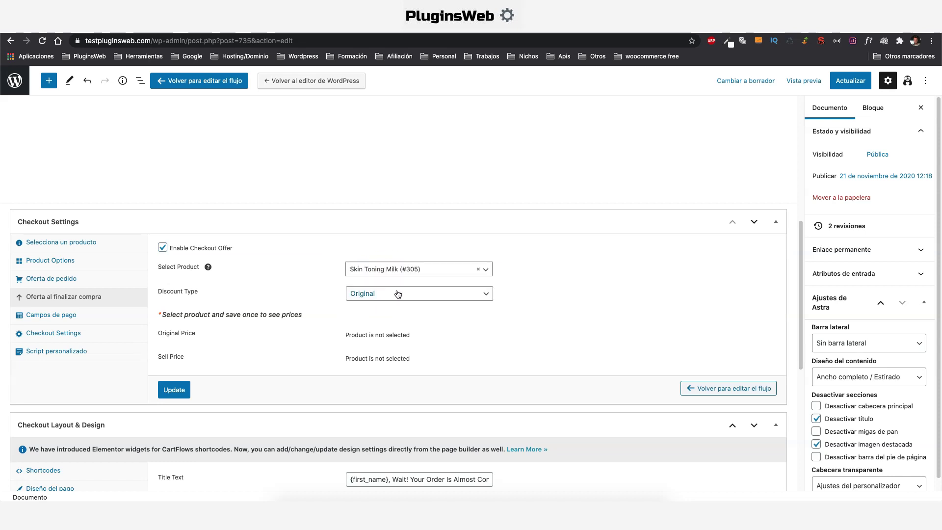
left_click(398, 296)
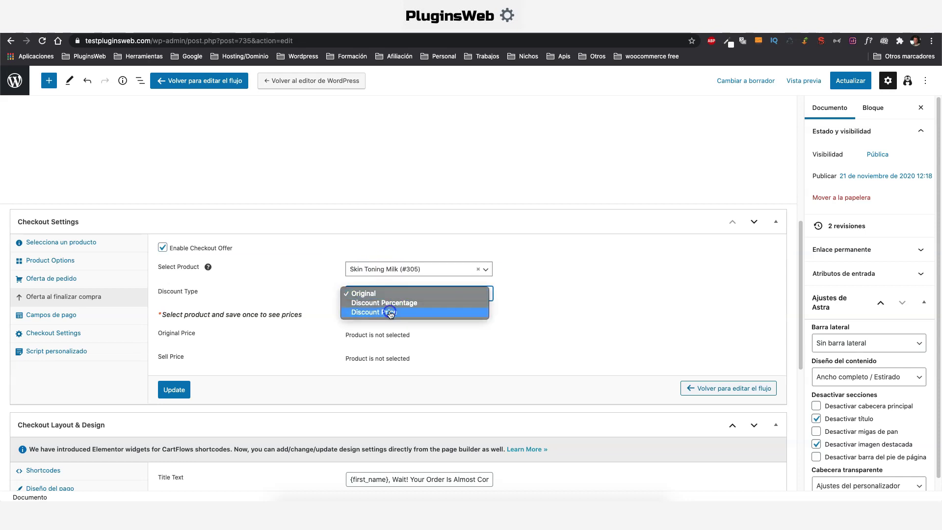
left_click(391, 313)
left_click(324, 307)
Step: Look over the checkout offer's layout texts, including the title with its first-name placeholder, the subtitle and the product description
scroll(326, 304, "down", 4)
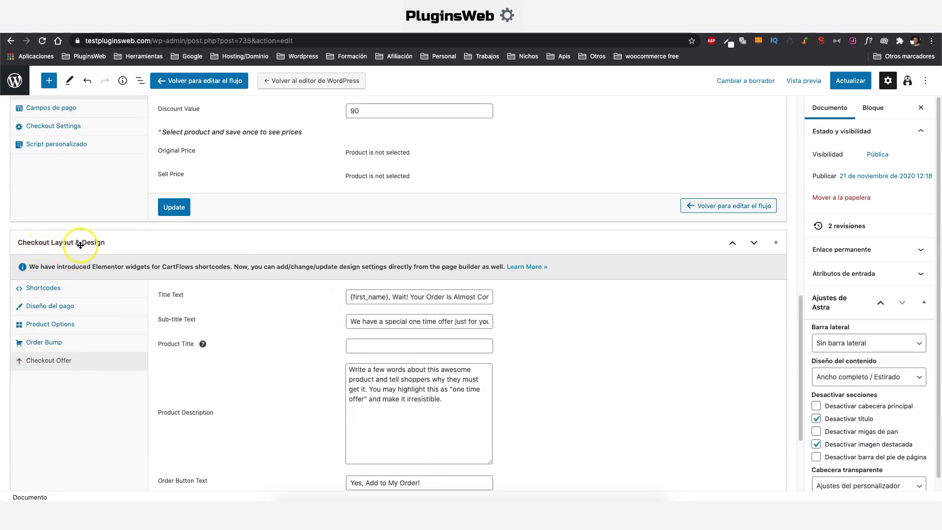
scroll(361, 361, "down", 1)
left_click_drag(393, 295, 349, 295)
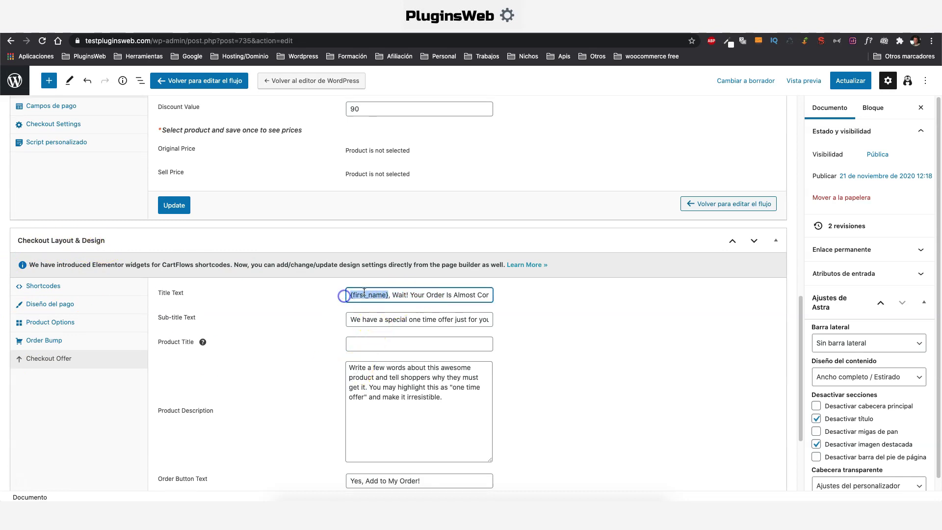
scroll(372, 373, "down", 2)
left_click(387, 324)
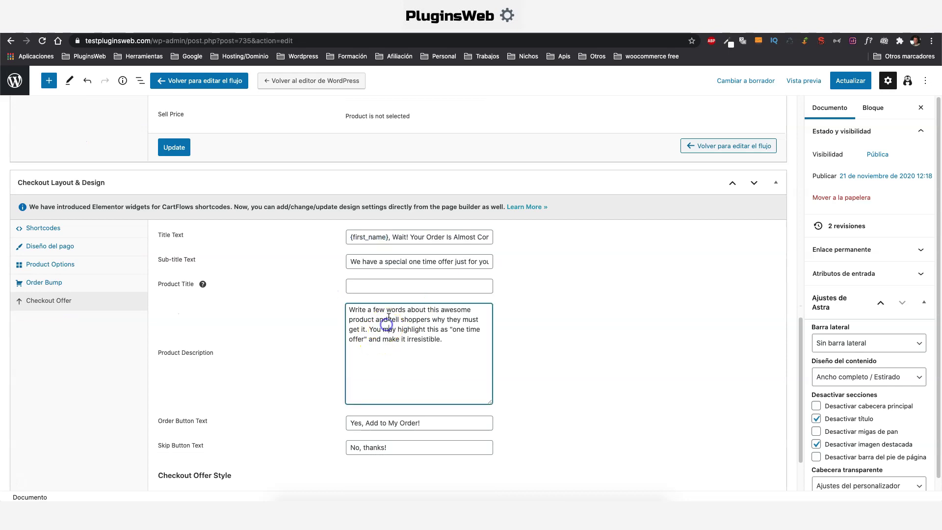
Step: Review the checkout layout and design settings for the order bump, product options and payment appearance
scroll(387, 354, "down", 2)
left_click(30, 219)
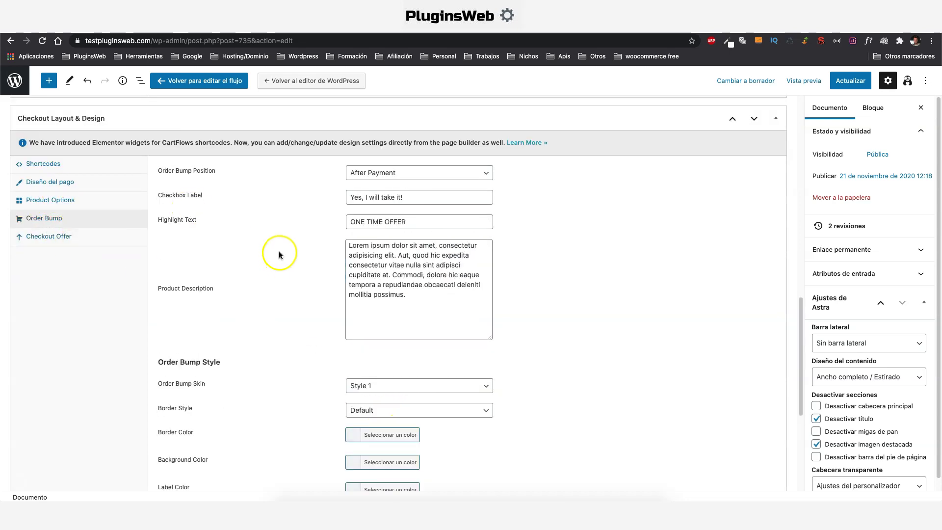
left_click(43, 201)
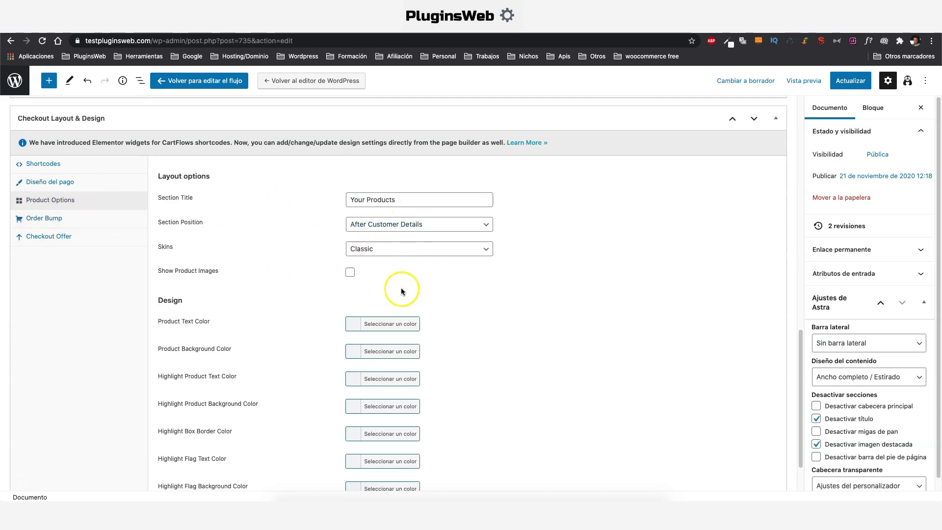
left_click(43, 186)
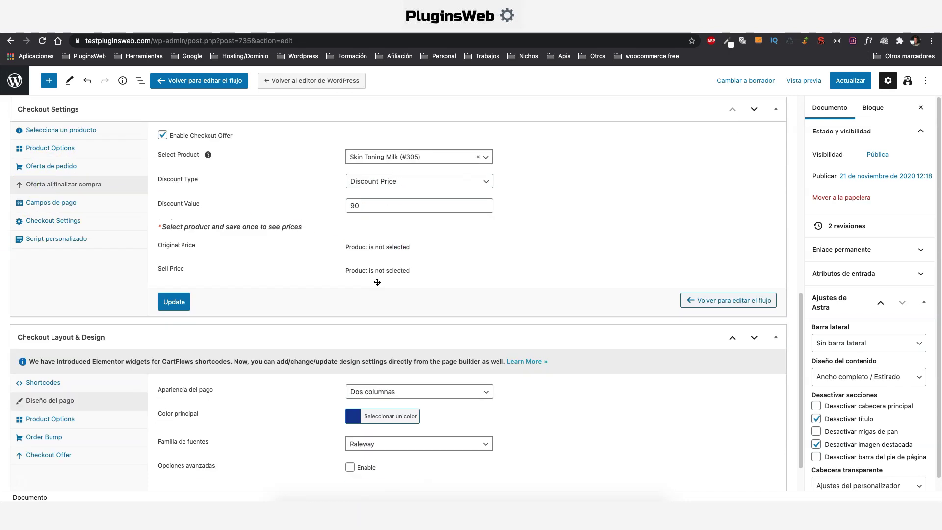
Step: Review the billing and shipping checkout fields, expanding the billing Country field to examine its width, label and required settings
left_click(45, 202)
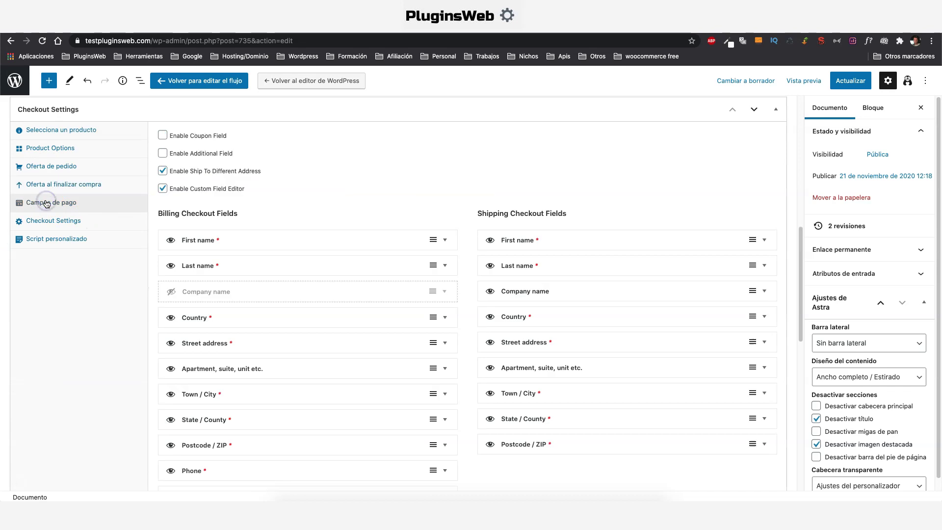
scroll(305, 235, "down", 2)
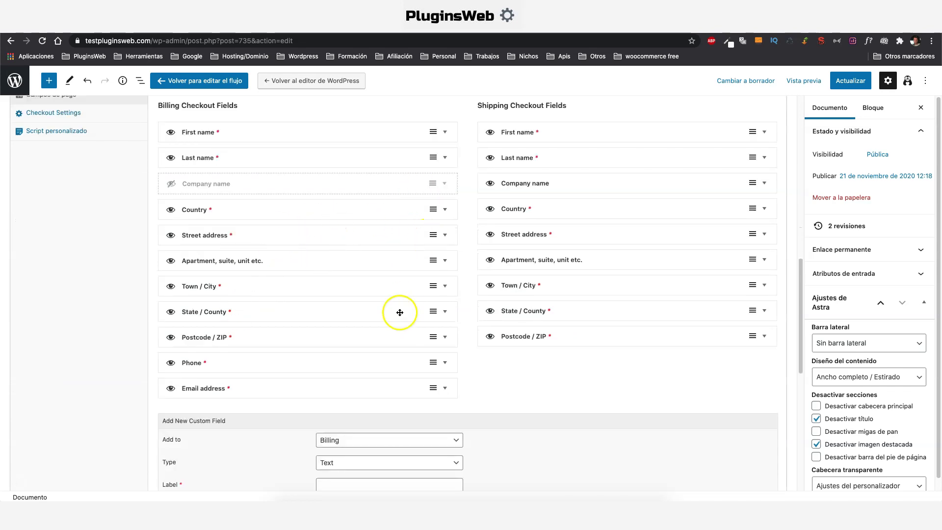
left_click(445, 210)
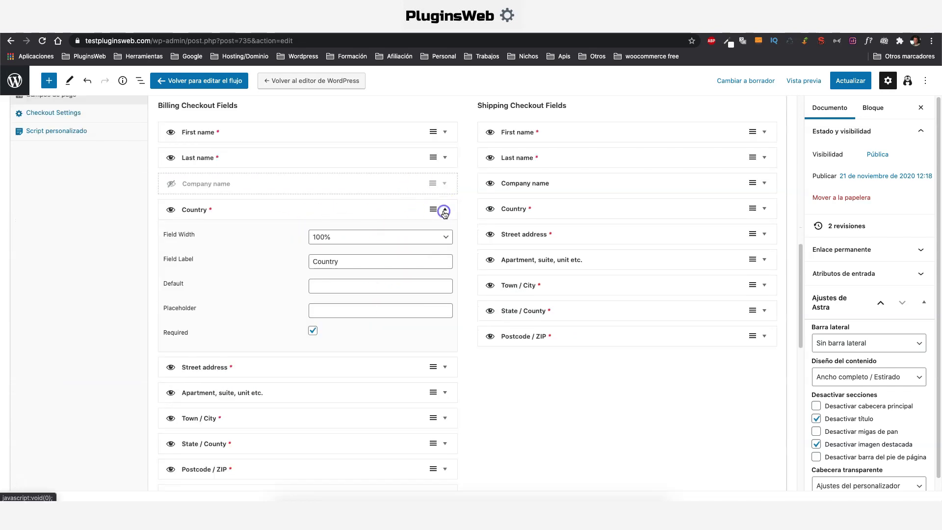
left_click(347, 263)
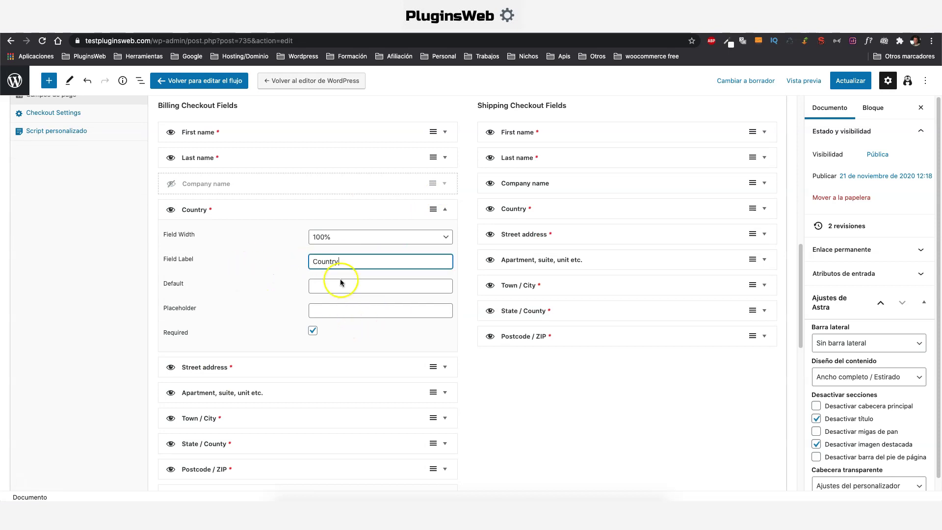
scroll(381, 352, "down", 8)
scroll(381, 352, "up", 15)
scroll(274, 359, "down", 4)
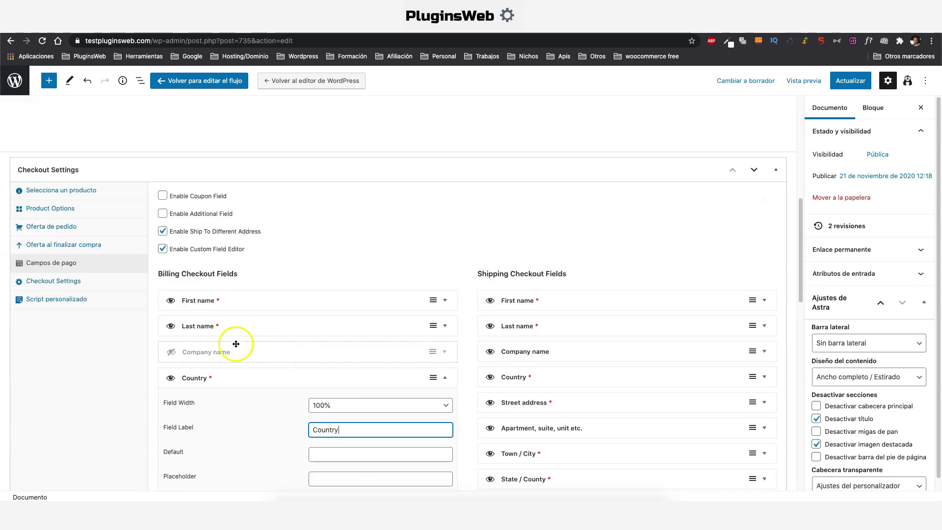
Step: Review the general checkout settings, enable Browser Tab Animation and highlight its title text
left_click(57, 282)
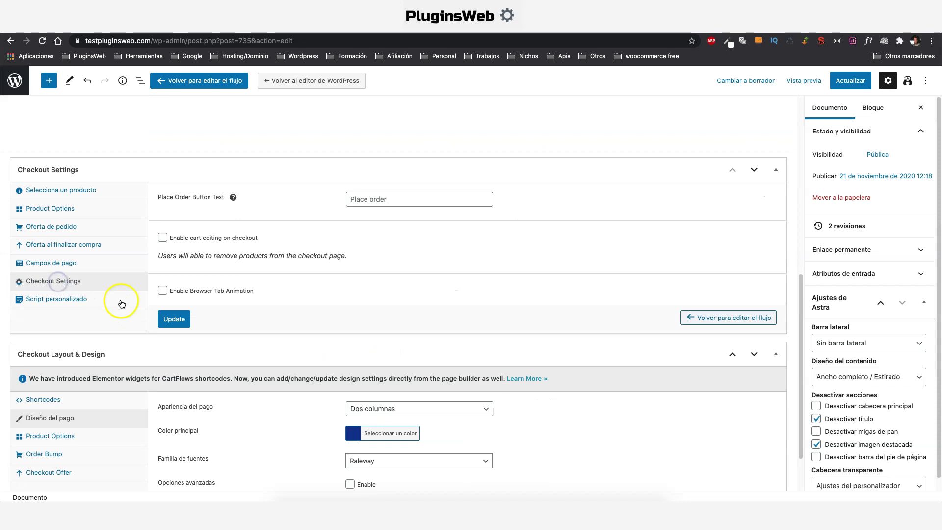
scroll(186, 307, "down", 2)
scroll(187, 307, "up", 1)
left_click(385, 171)
left_click(388, 168)
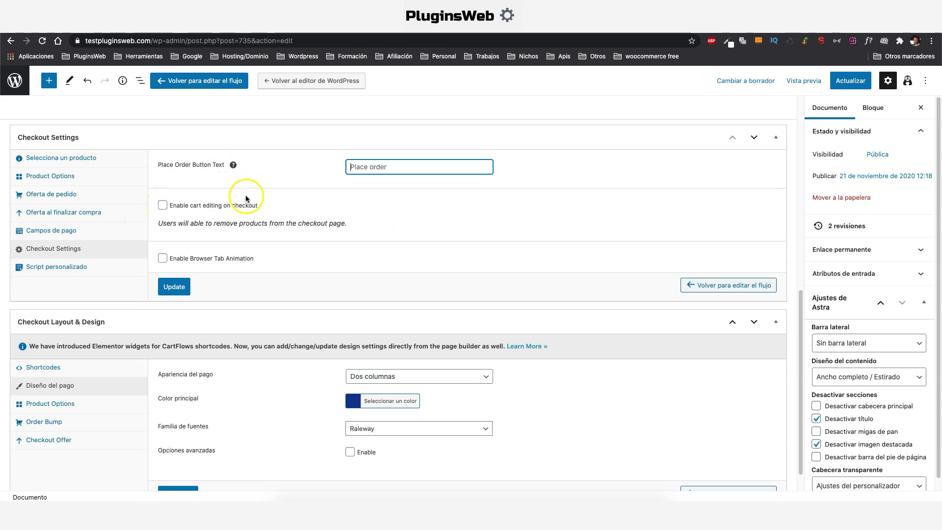
left_click(163, 258)
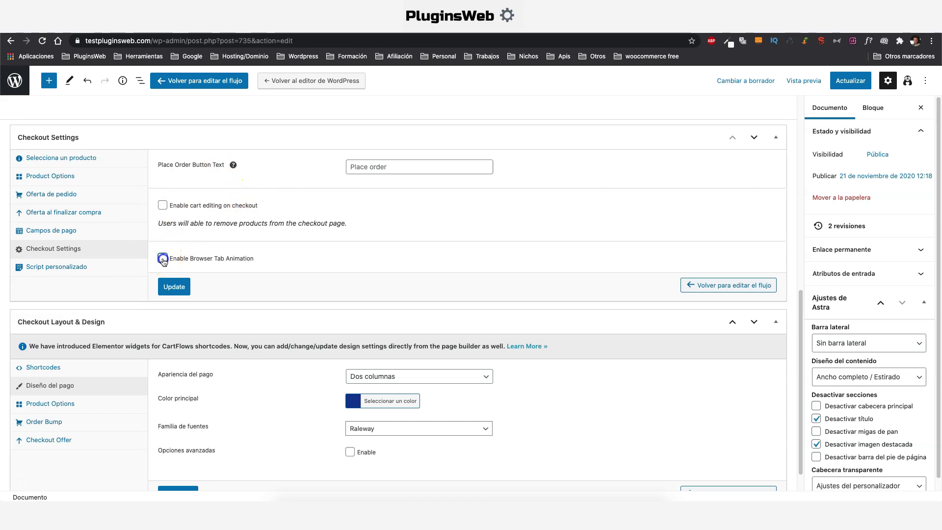
scroll(263, 265, "down", 1)
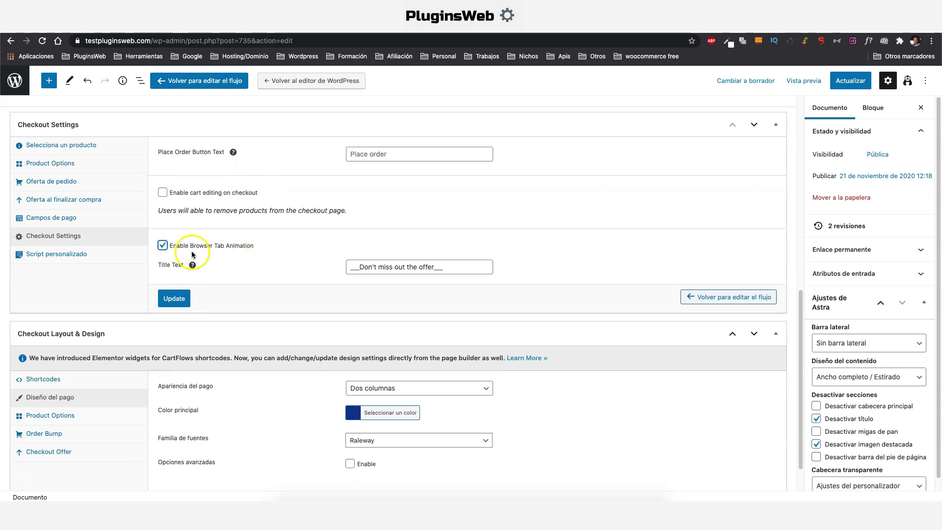
left_click_drag(362, 268, 444, 266)
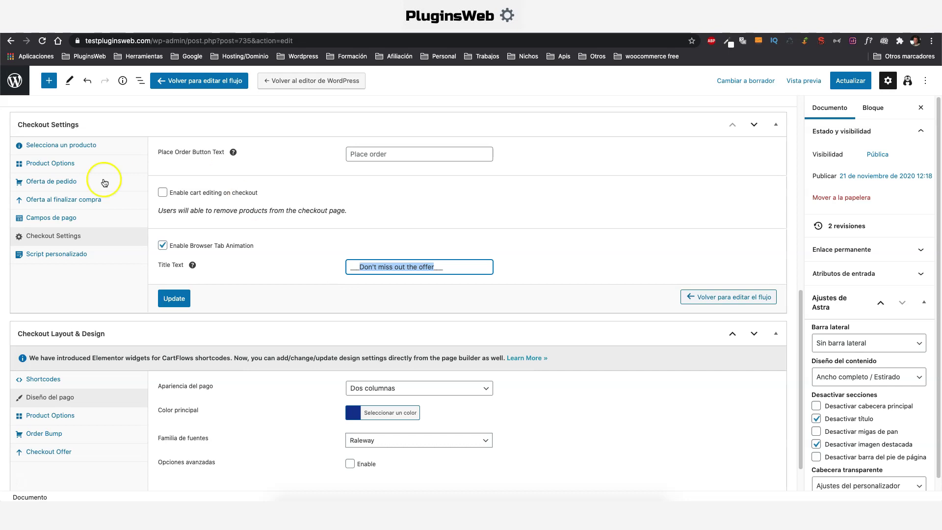
Step: Check the checkout's custom script field, save the checkout step and return to editing the flow
left_click(53, 254)
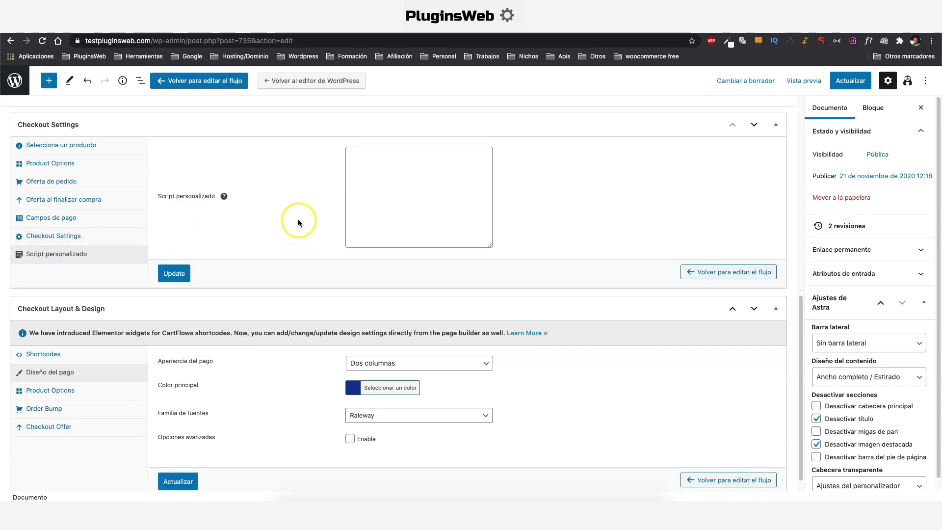
scroll(389, 225, "down", 1)
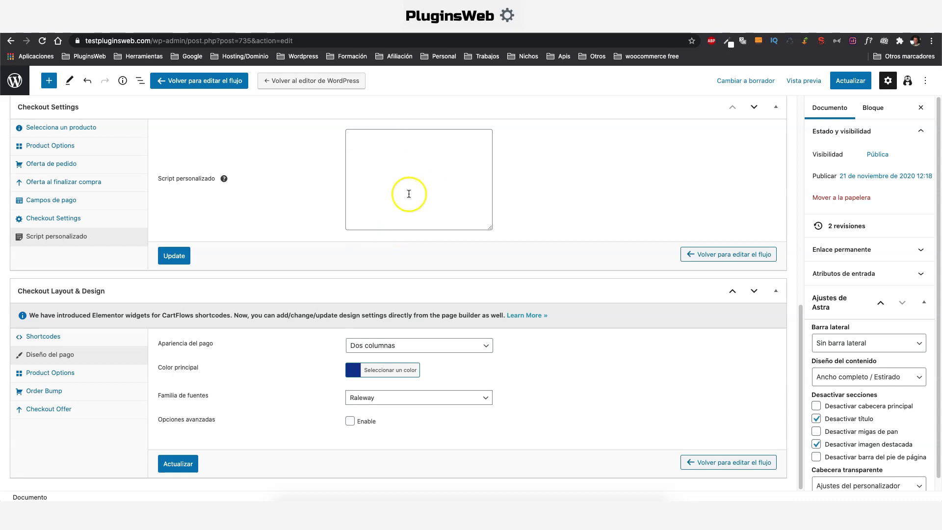
scroll(408, 191, "up", 6)
scroll(409, 194, "down", 4)
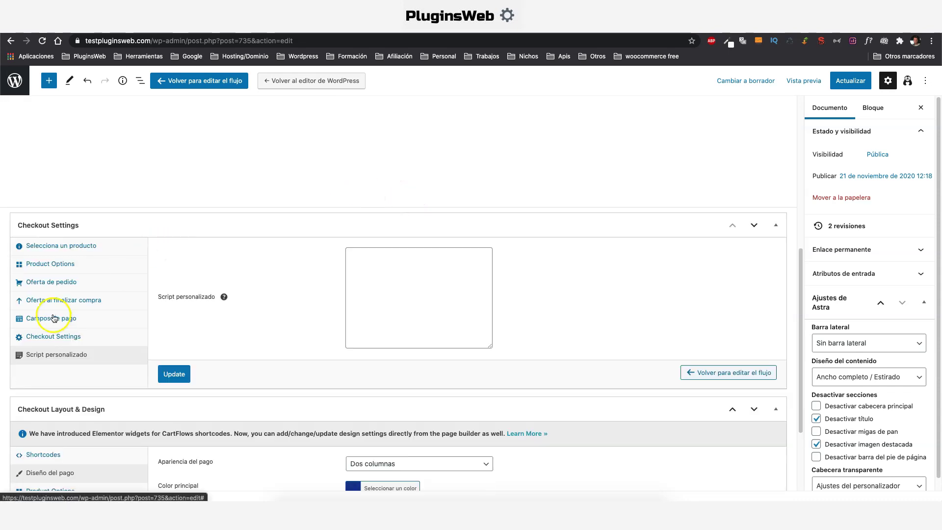
left_click(850, 80)
left_click(215, 88)
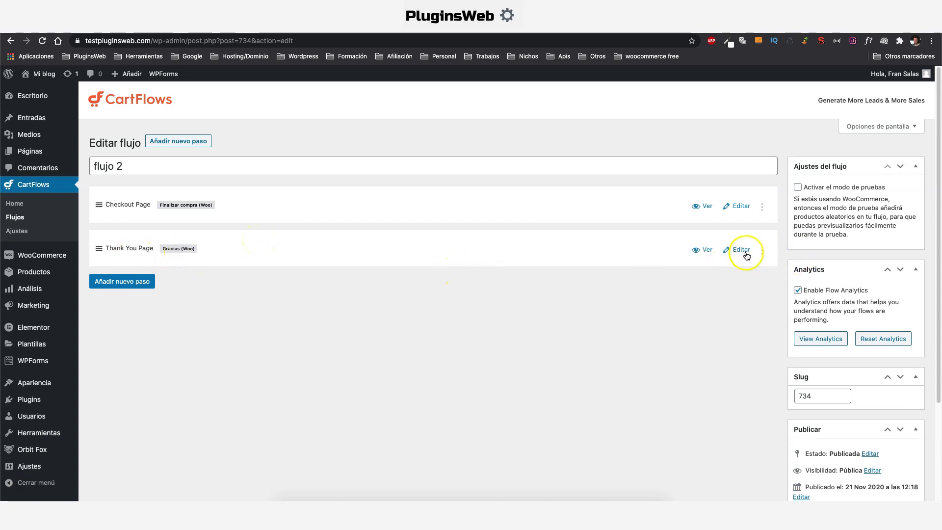
Step: Open the Thank You Page step, check its page text setting and open the page in Elementor
left_click(741, 250)
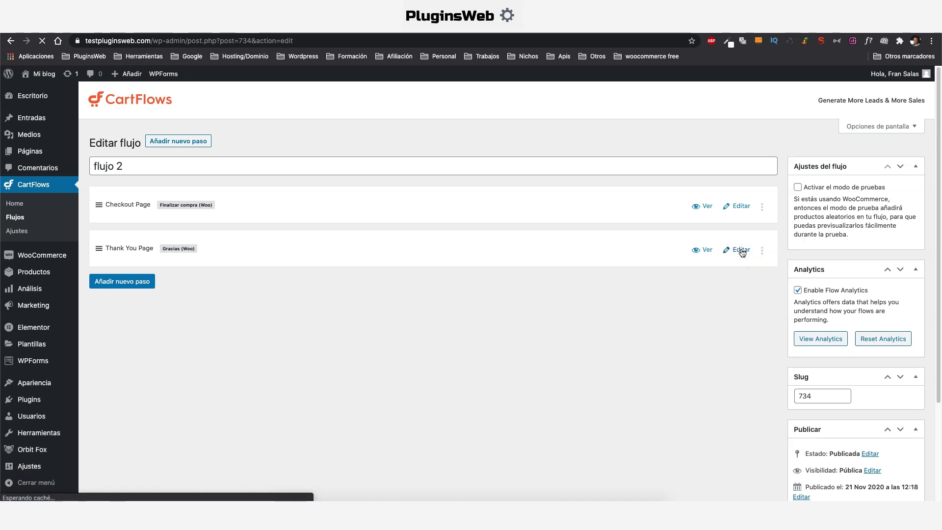
left_click(422, 338)
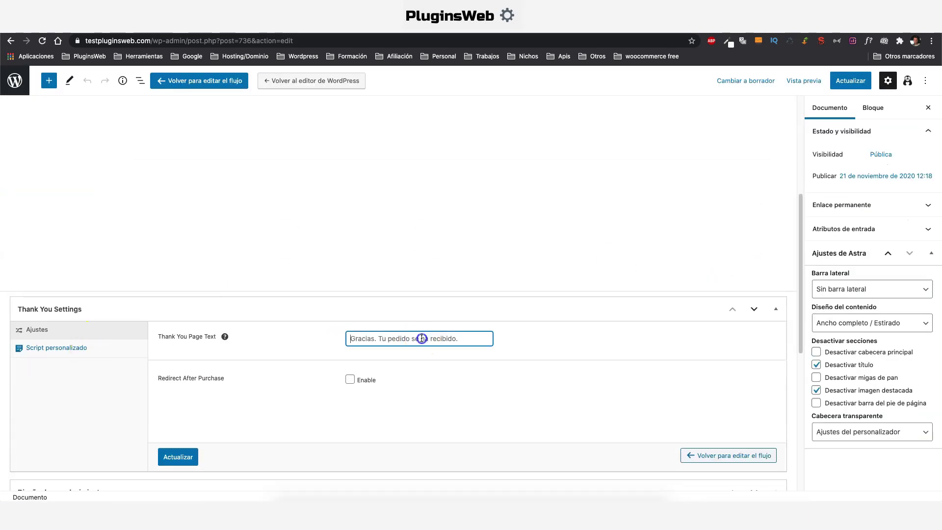
left_click(386, 217)
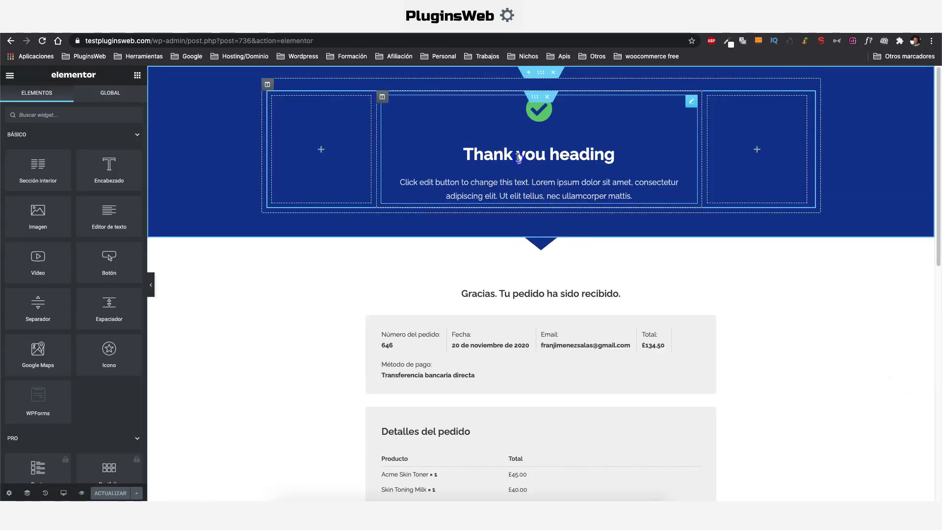
Step: Examine the thank-you page's heading box, its [cartflows_order_details] shortcode and the order and billing sections
left_click(518, 157)
scroll(467, 256, "down", 3)
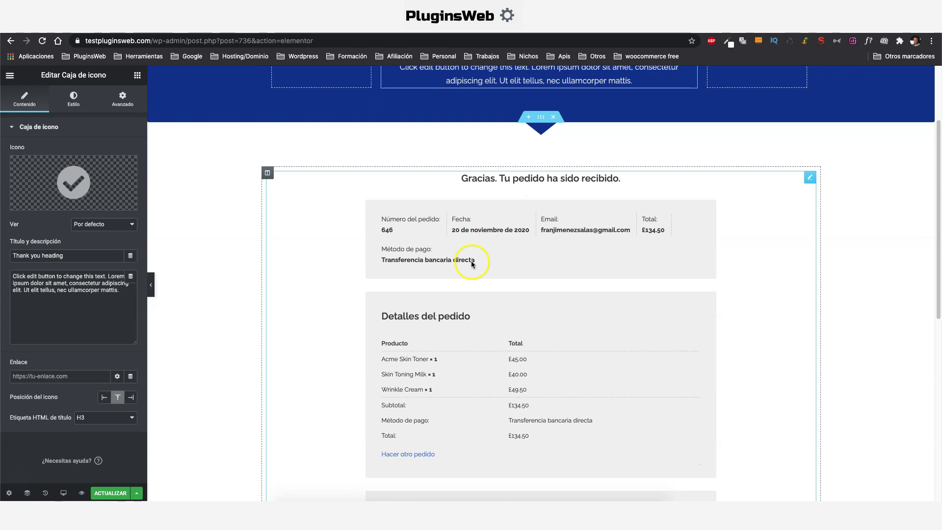
left_click(811, 177)
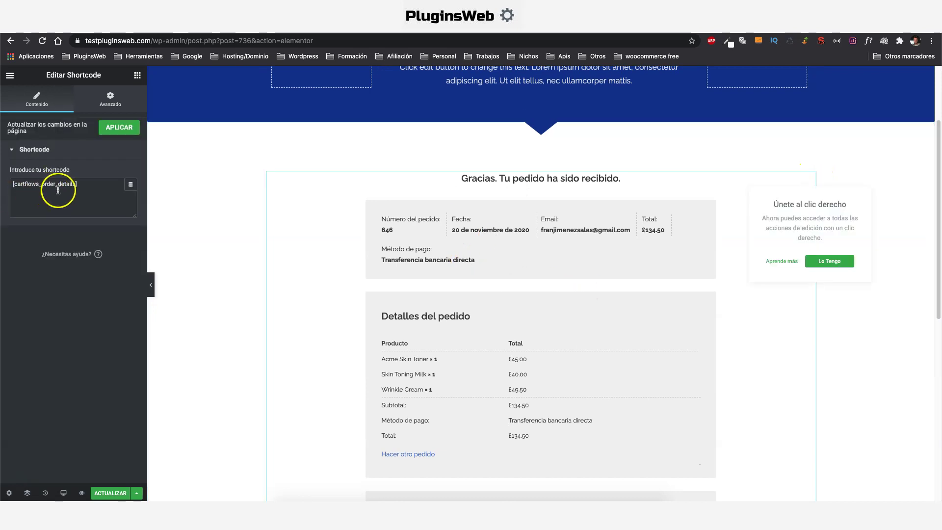
left_click_drag(88, 184, 8, 182)
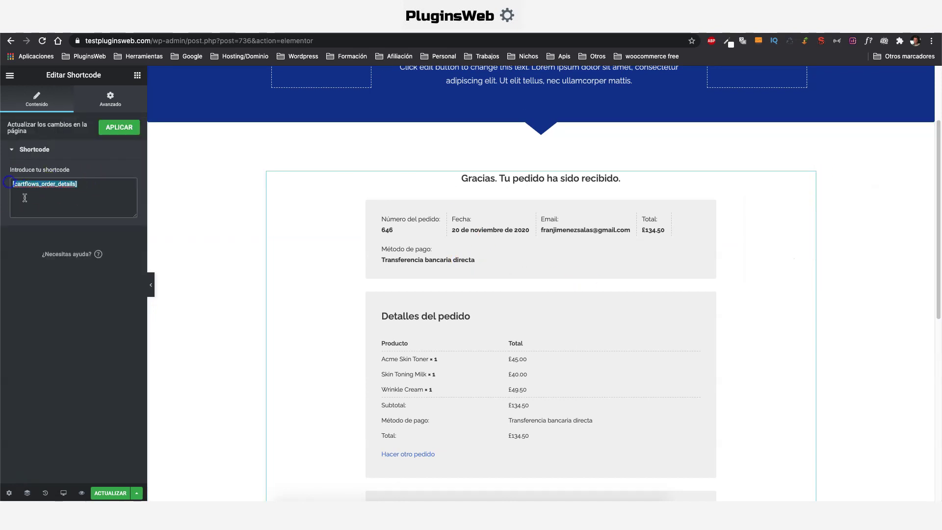
scroll(378, 269, "down", 8)
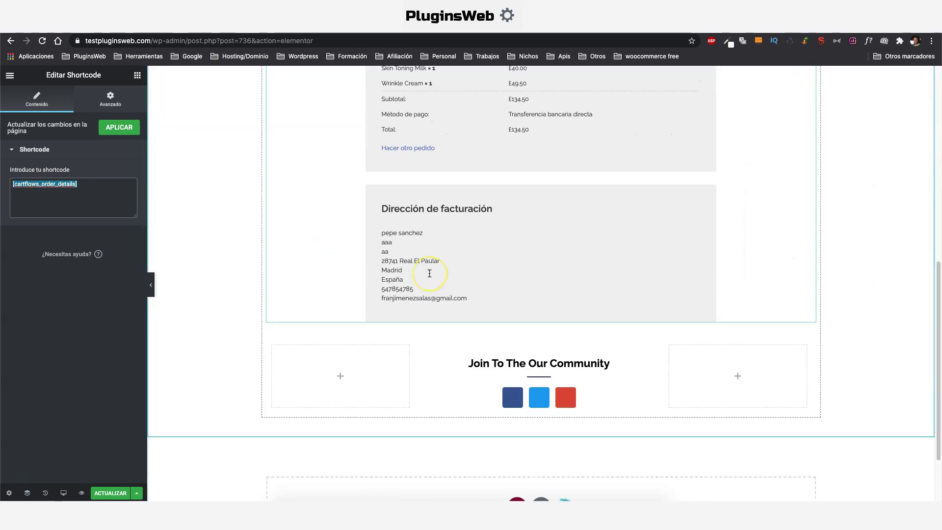
scroll(528, 387, "up", 5)
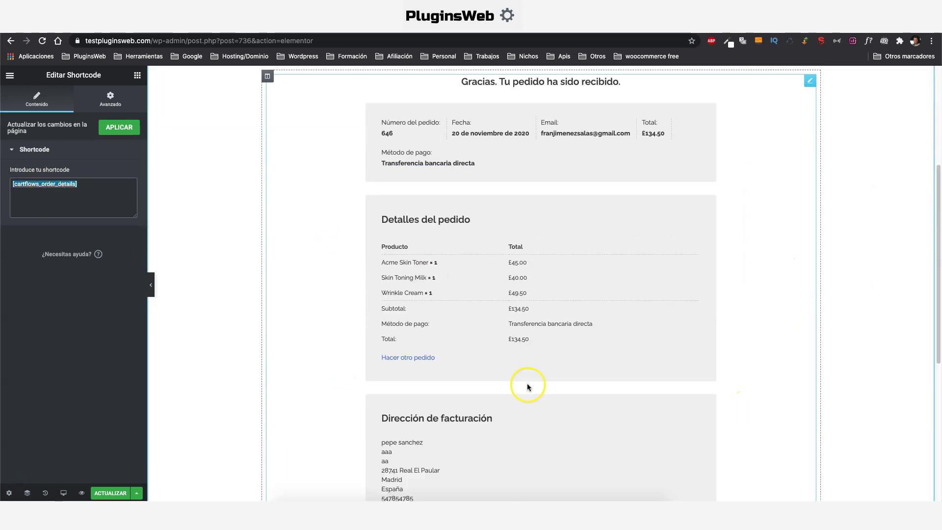
scroll(528, 387, "up", 5)
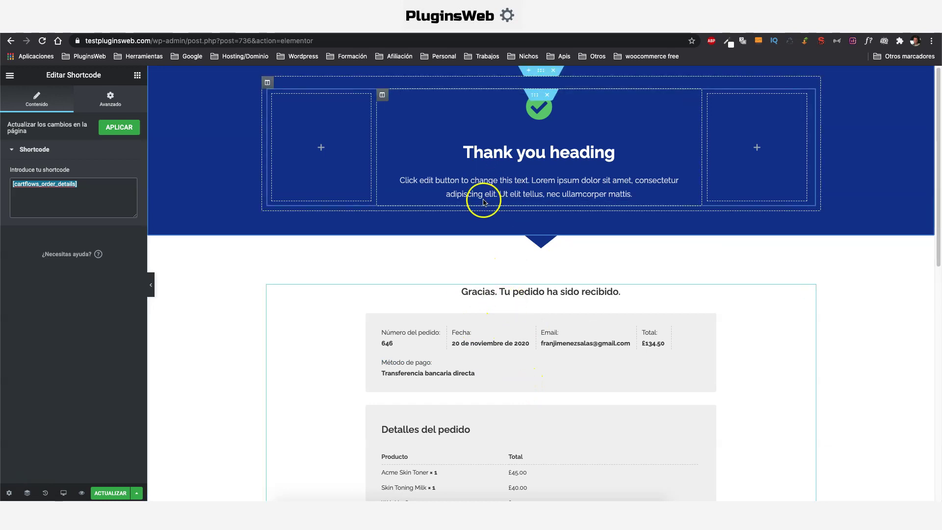
scroll(595, 284, "down", 4)
scroll(481, 380, "up", 2)
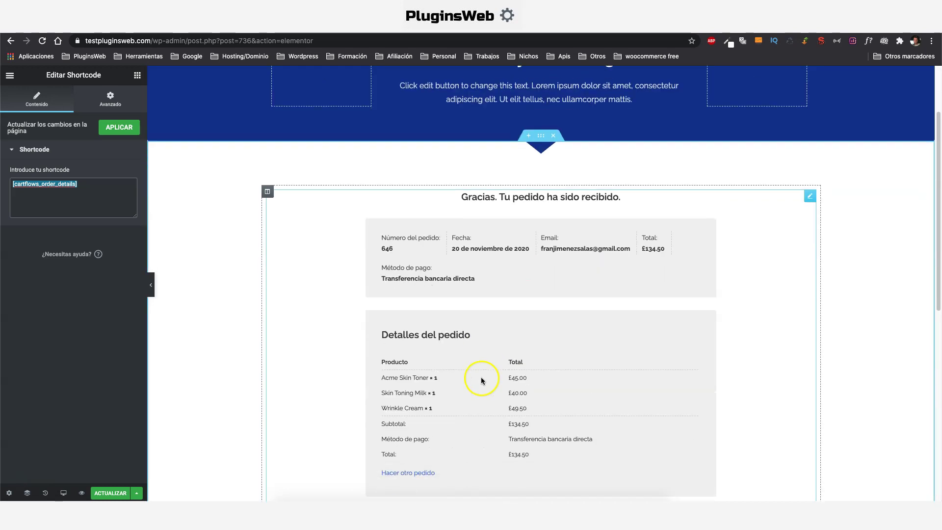
Step: Leave the page editor for the flows list and view the live page of flujo 2
left_click(10, 75)
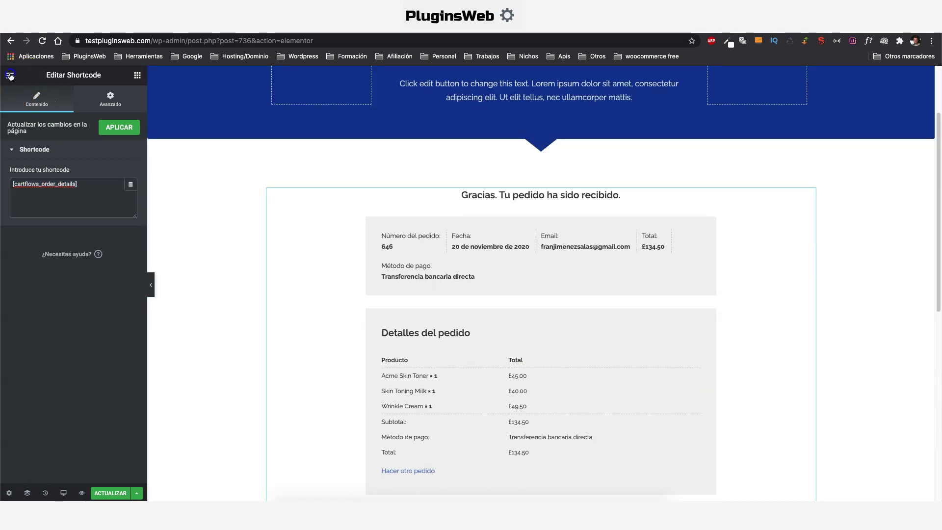
left_click(42, 244)
key("Return")
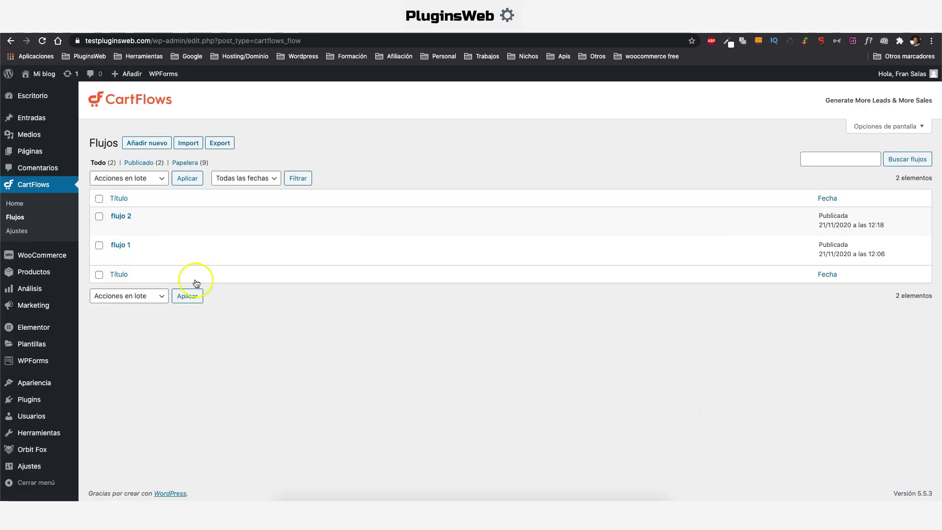
left_click(249, 227)
Step: Look over flujo 2's checkout page down to the billing form, product list, order summary and order bump
scroll(375, 174, "down", 1)
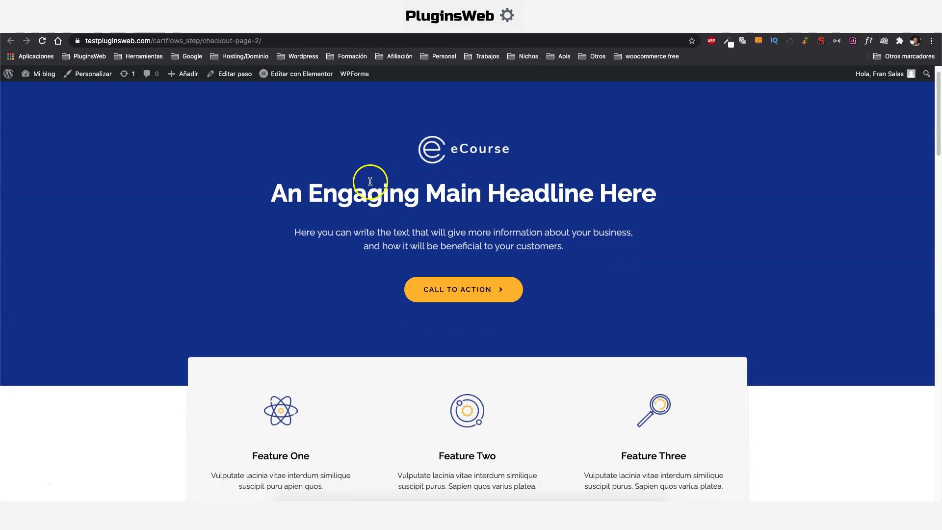
scroll(370, 182, "down", 5)
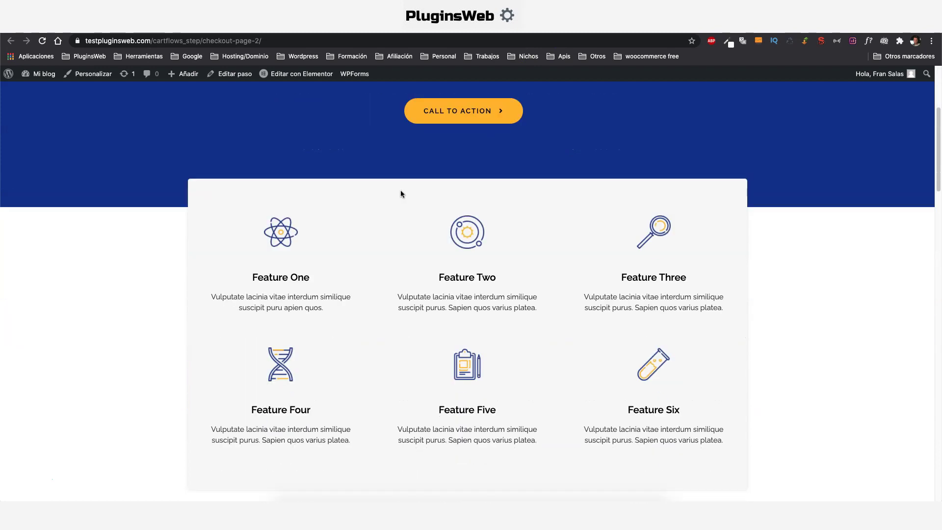
scroll(400, 191, "down", 18)
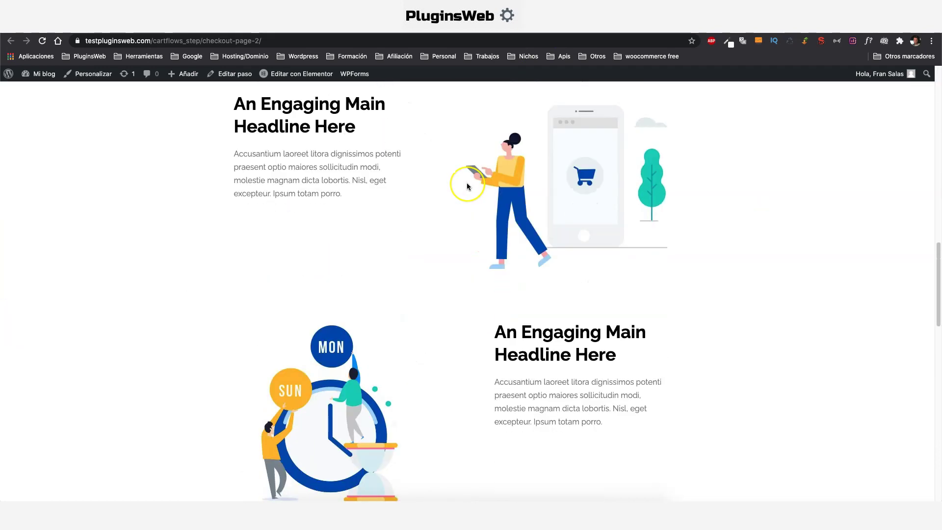
scroll(467, 186, "down", 20)
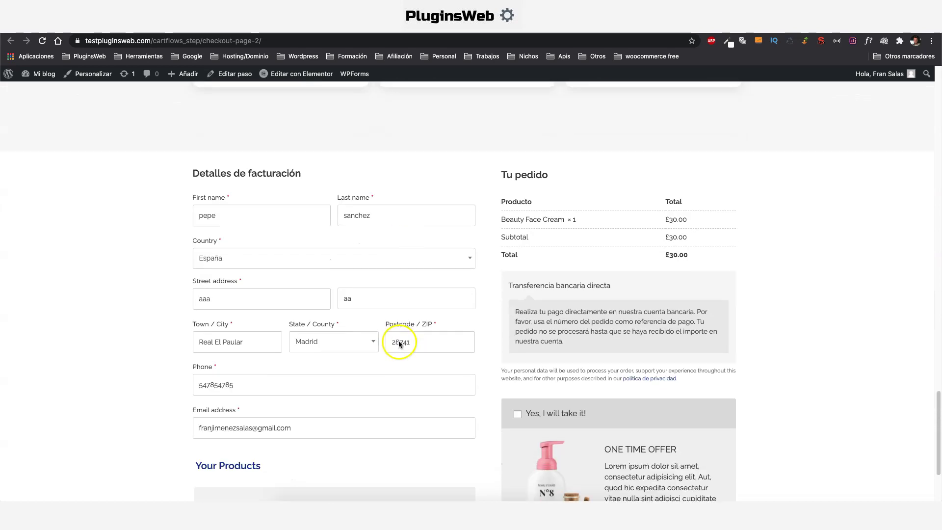
scroll(400, 341, "down", 2)
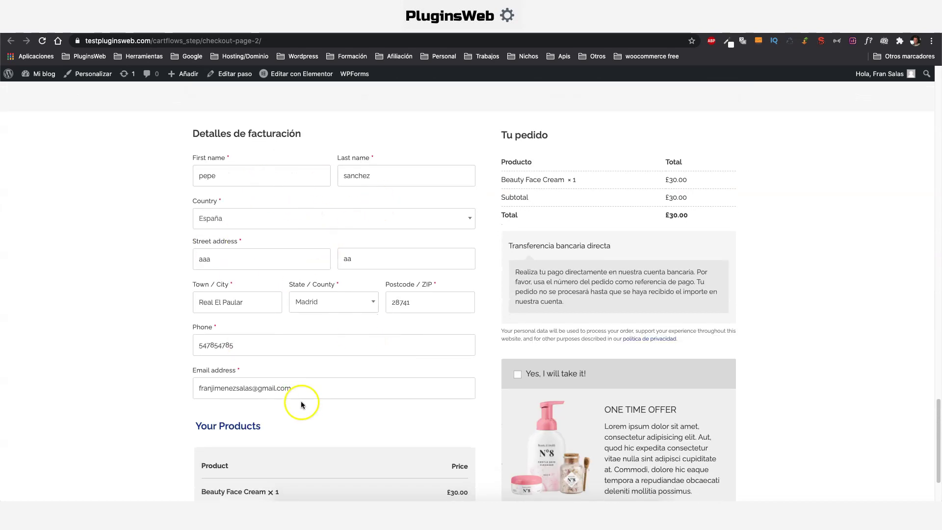
scroll(327, 313, "down", 1)
scroll(327, 315, "down", 3)
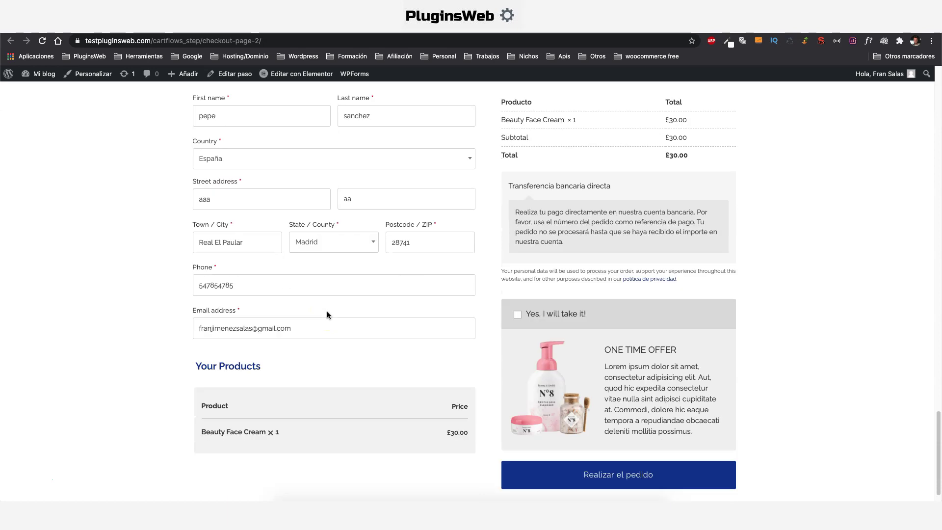
Step: Accept the order bump offer on flujo 2's checkout page and place the order
scroll(327, 315, "up", 1)
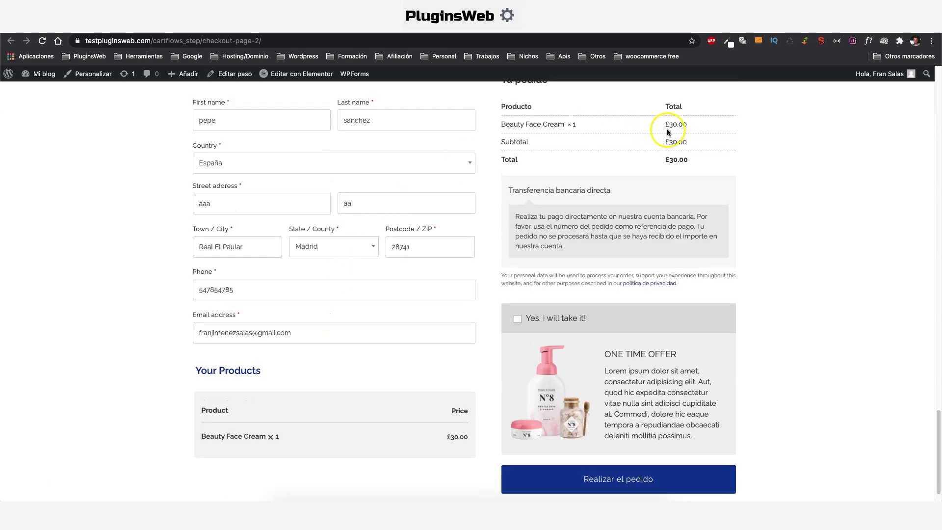
scroll(637, 196, "down", 1)
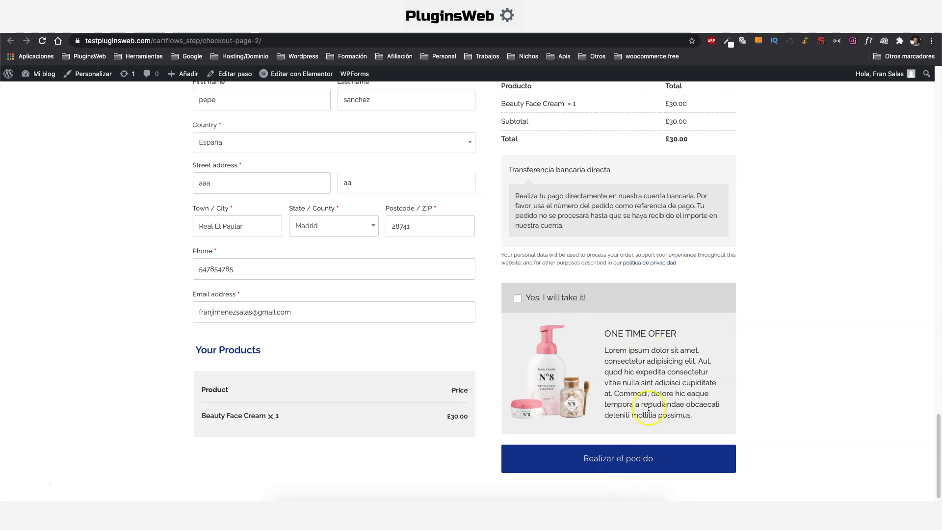
left_click(518, 300)
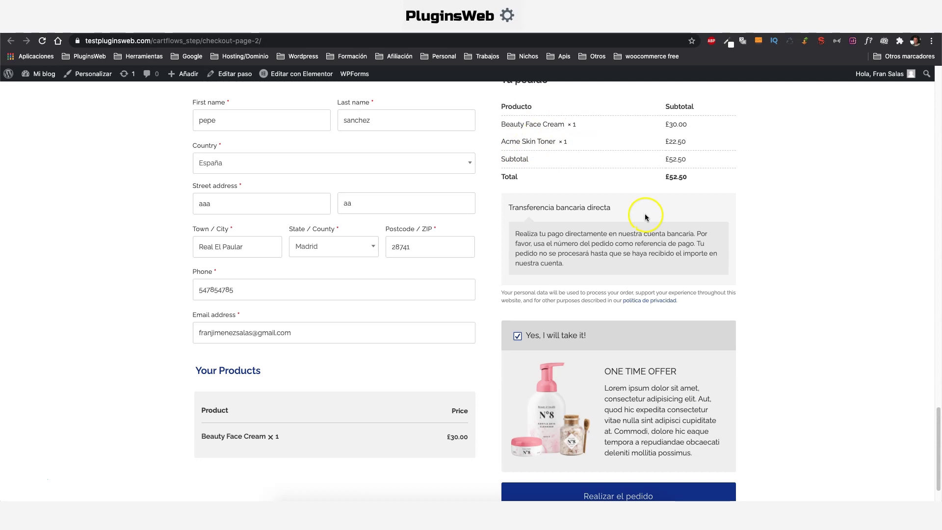
scroll(647, 213, "down", 2)
left_click(625, 444)
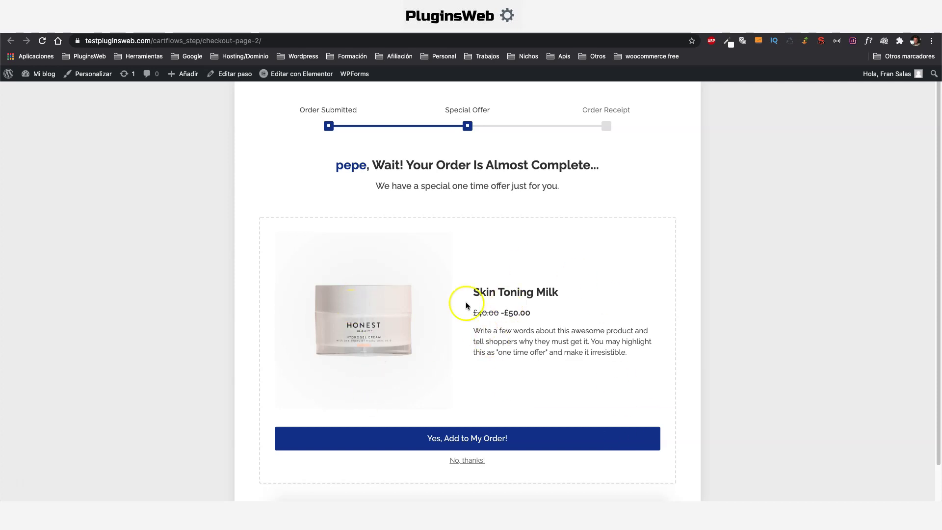
Step: Decline the one-time Skin Toning Milk offer to complete the order and look through the page that follows
scroll(473, 310, "down", 2)
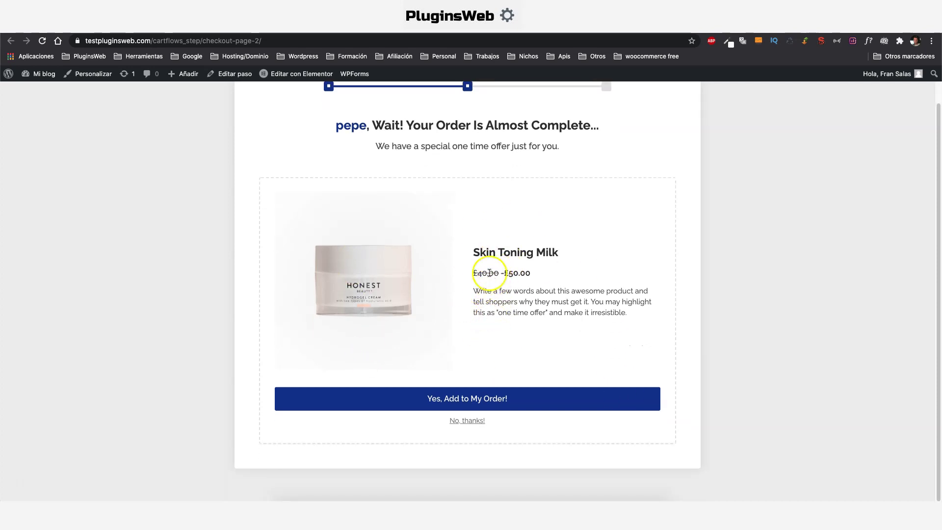
left_click(467, 421)
scroll(522, 288, "down", 4)
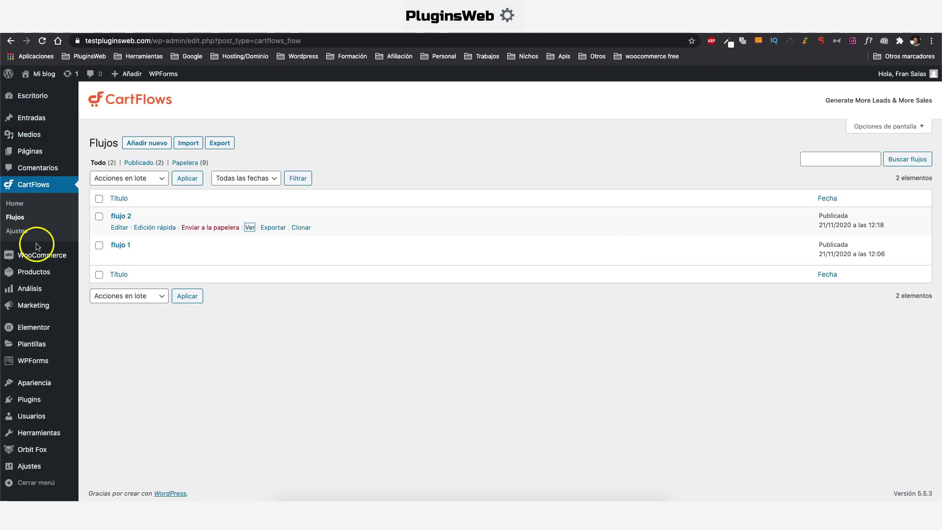
Step: Return to the WordPress admin and open the WooCommerce orders list (Pedidos)
mouse_move(42, 253)
left_click(112, 272)
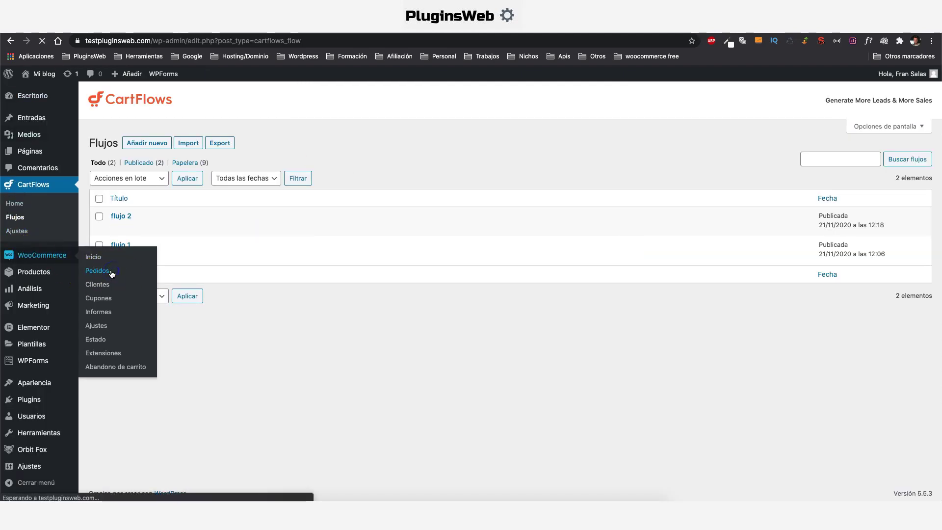